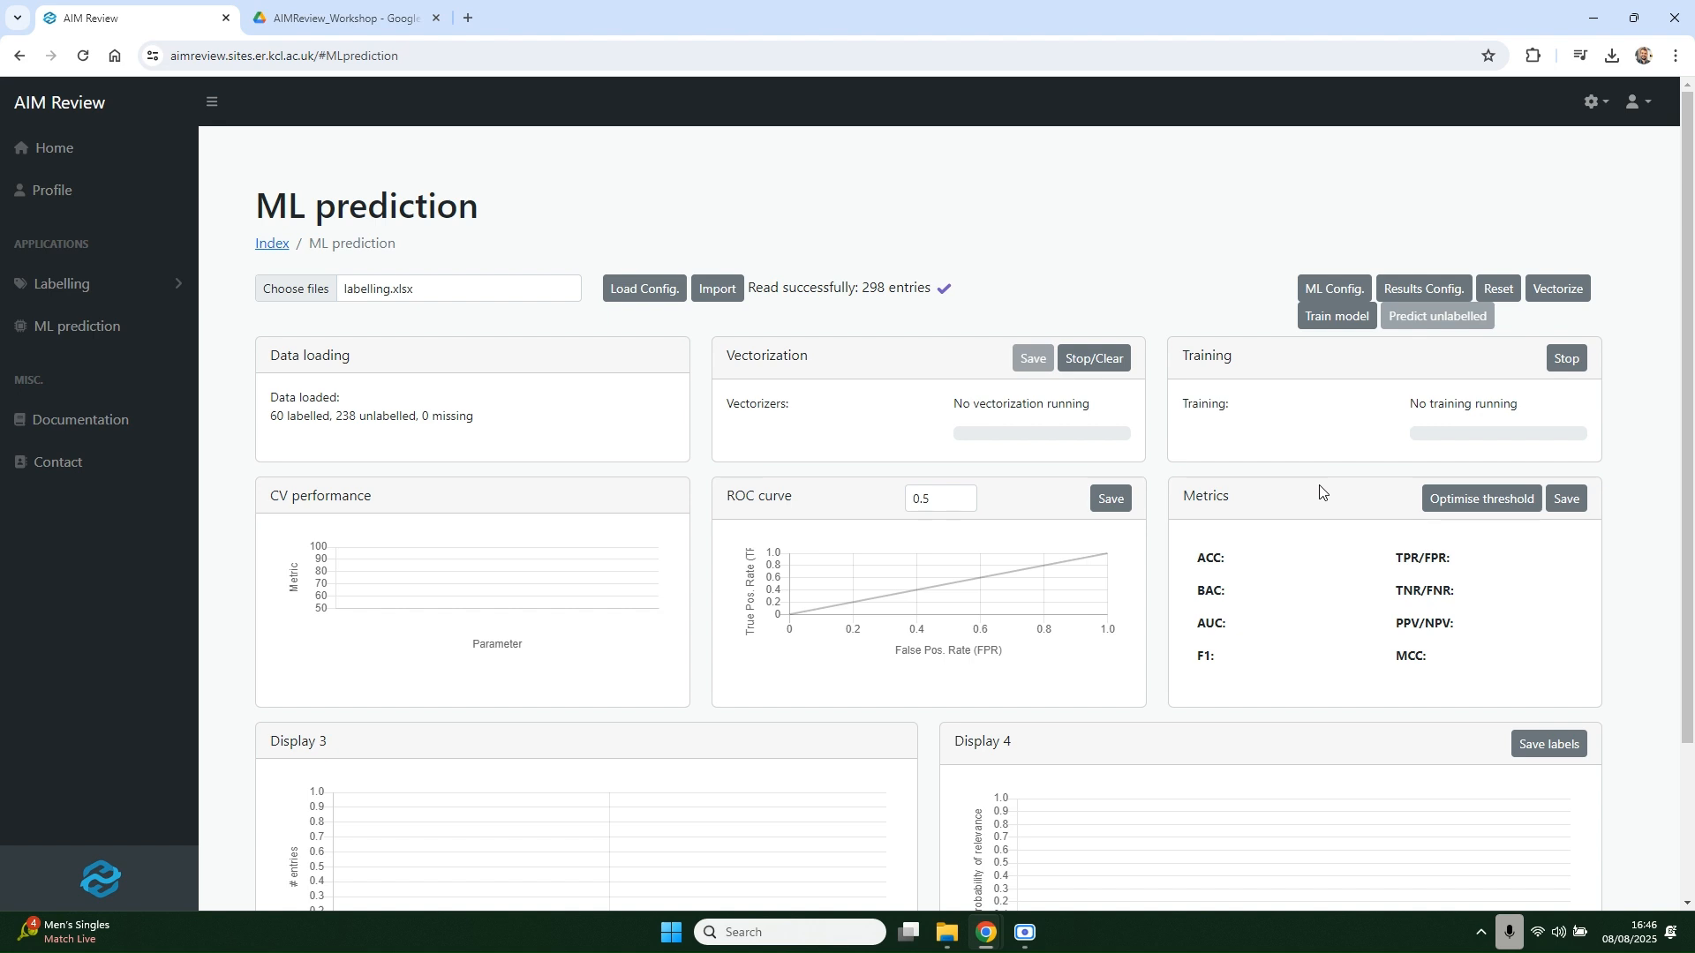
Vectorize the imported entries and save the TF-IDF, LSA and Transformers (js) vectors as CSV files.
left_click(1559, 291)
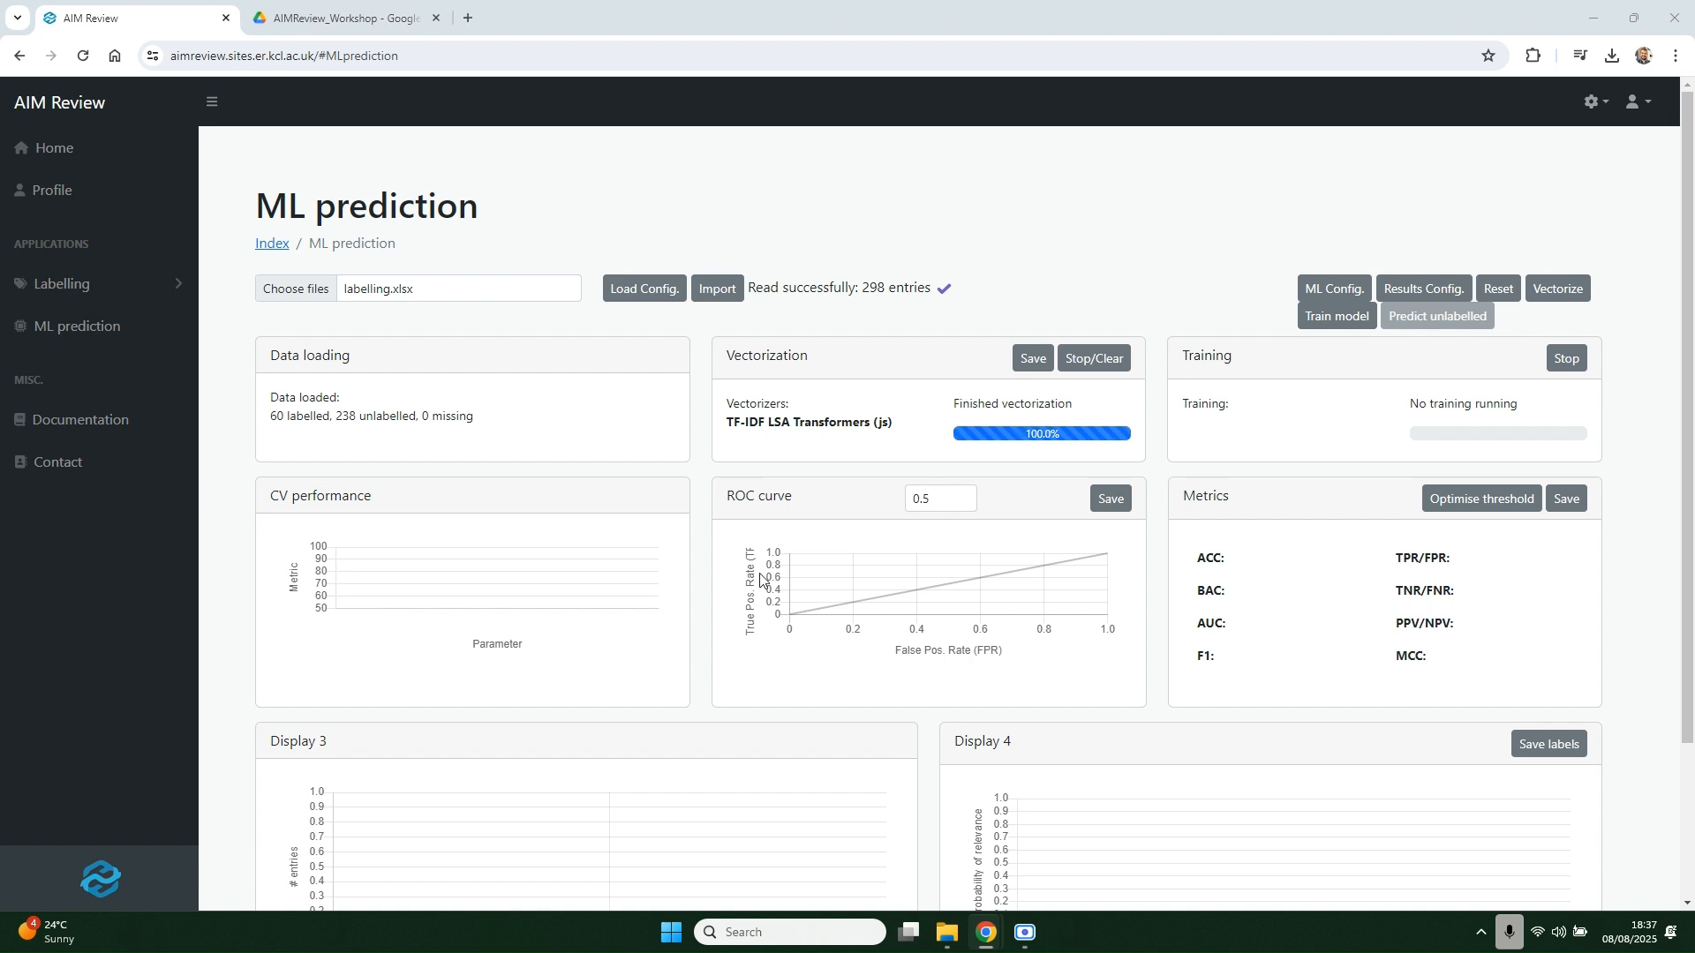
left_click(1031, 362)
left_click(971, 563)
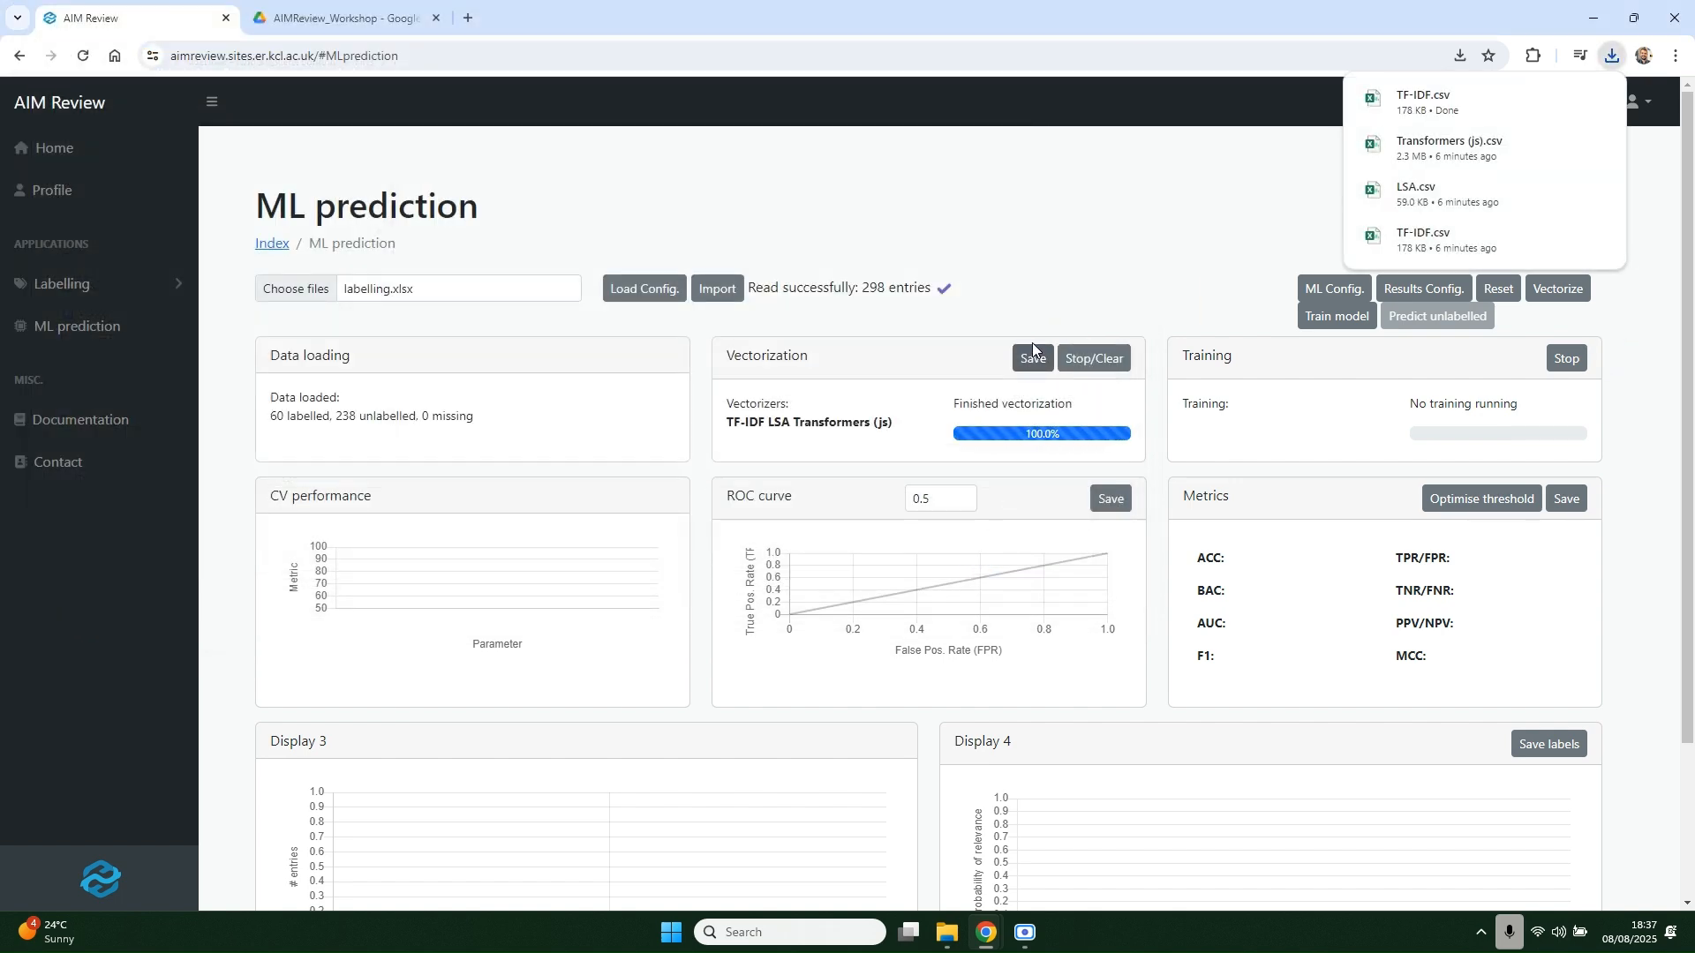
left_click(1031, 349)
left_click(980, 558)
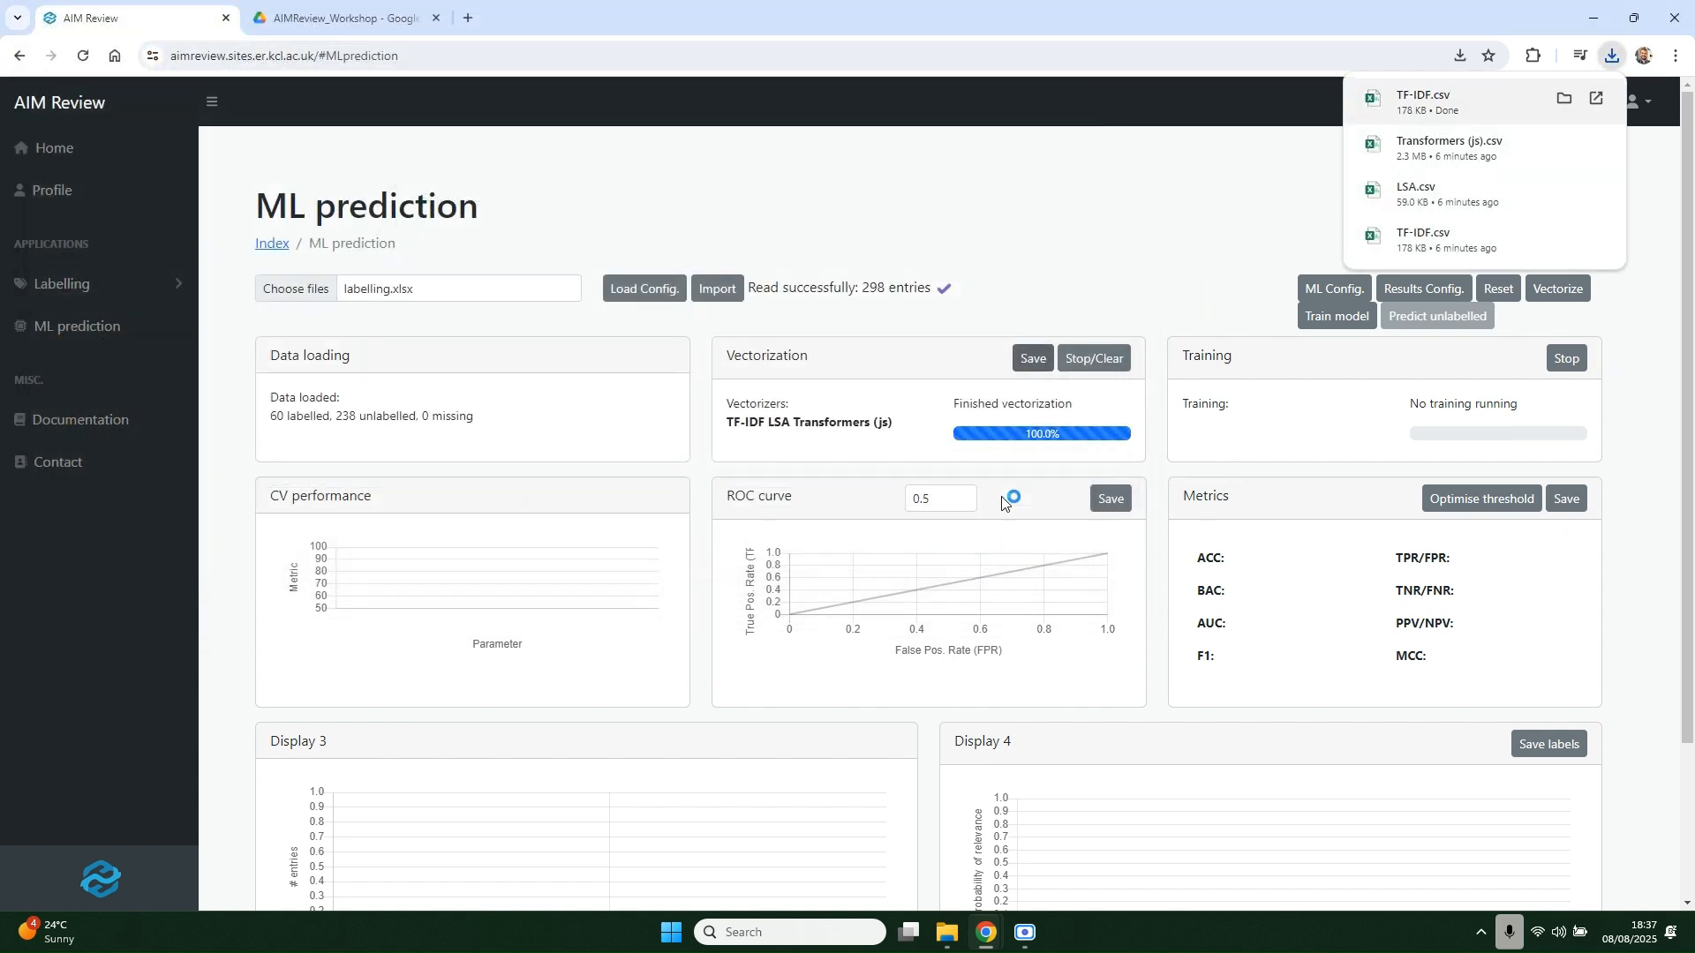
left_click(1032, 362)
left_click(974, 559)
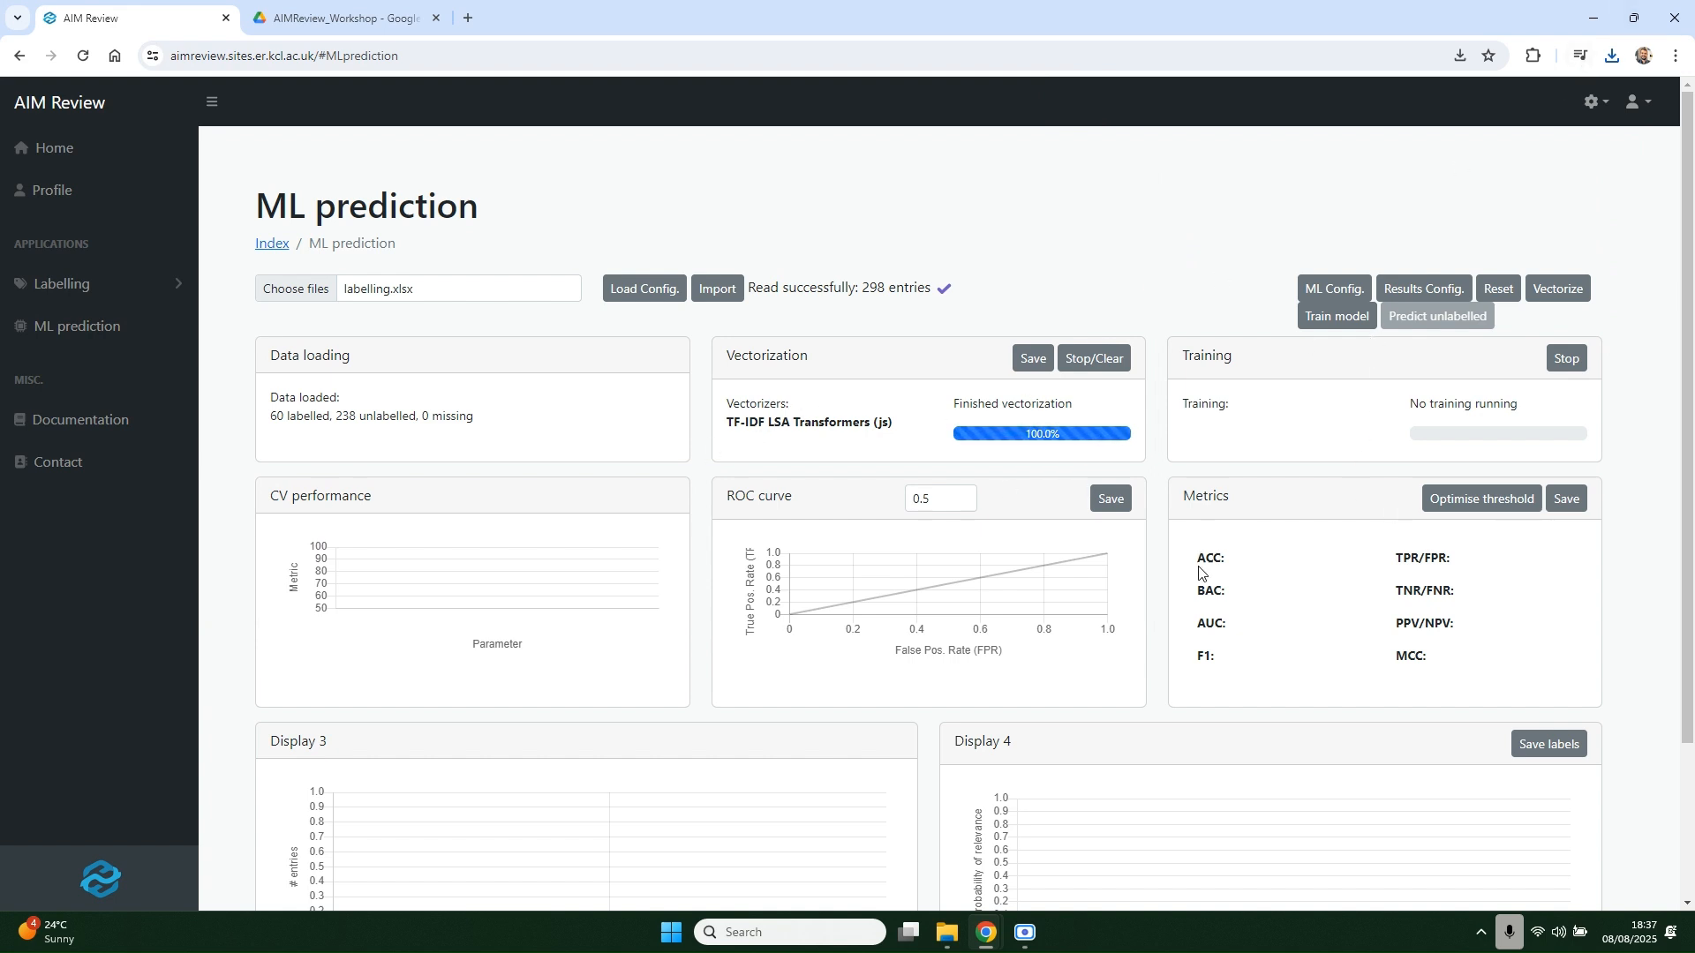
Train the model on the vectorized labelled entries and review its performance metrics and prediction charts.
left_click(1341, 319)
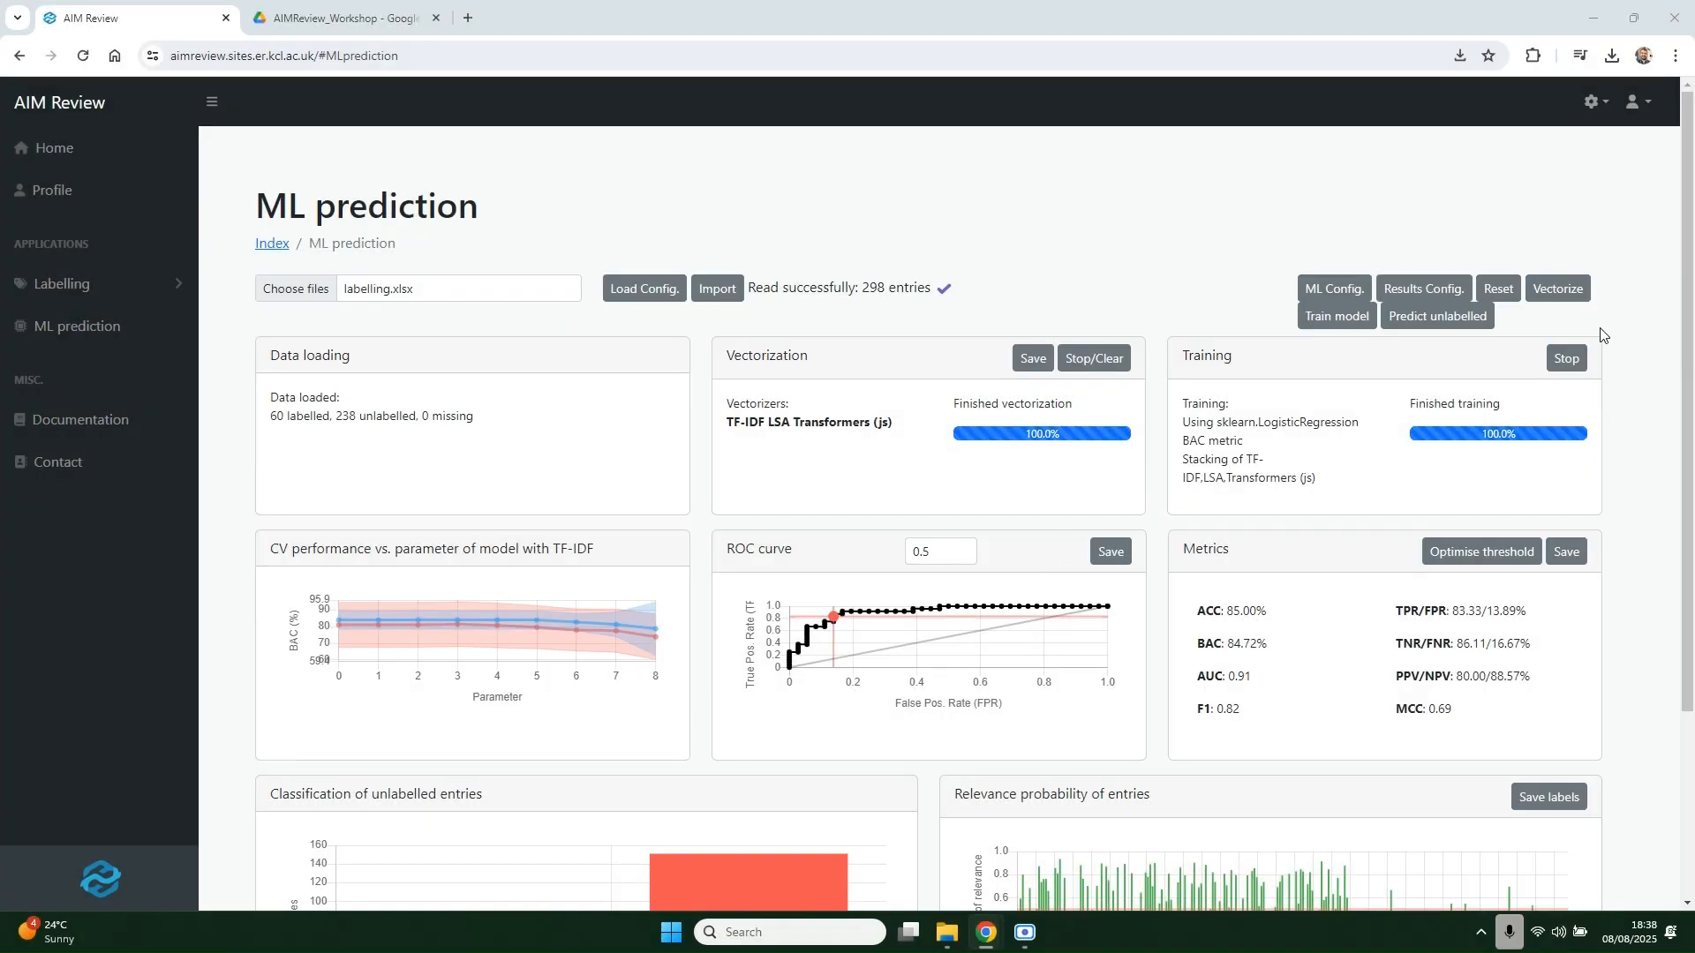
left_click_drag(1688, 227, 1689, 287)
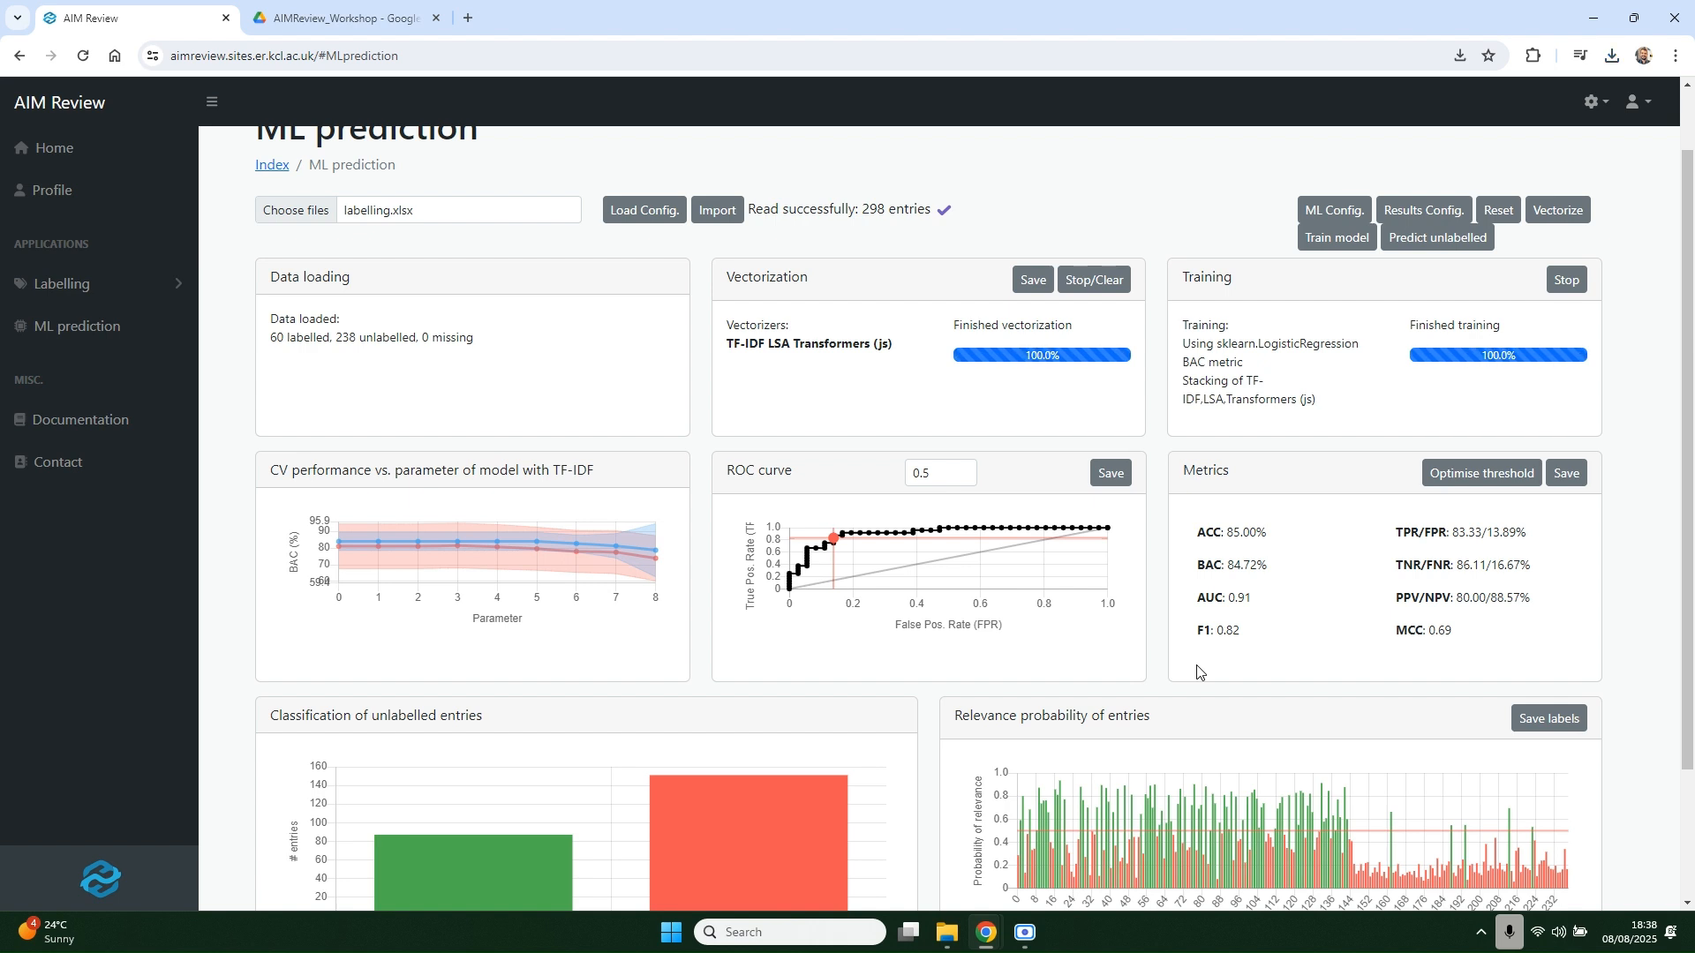
scroll(1197, 672, "down", 3)
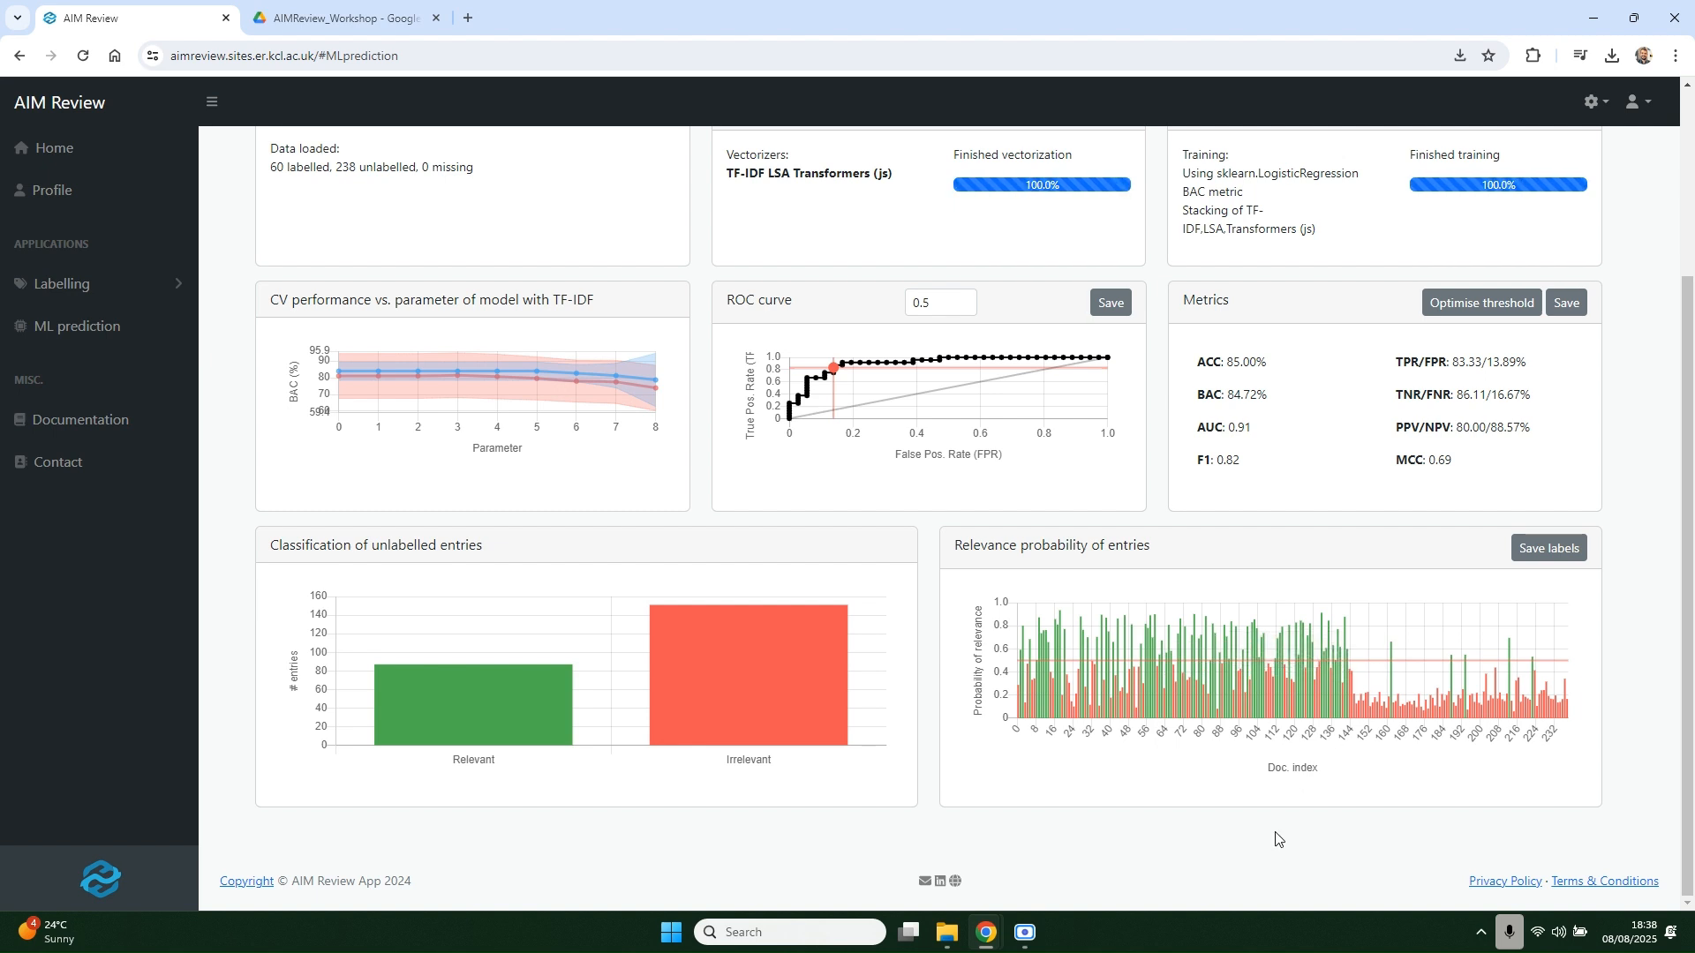
View the title and abstract of a document from the relevance probability chart, and close its details.
left_click_drag(942, 307, 909, 311)
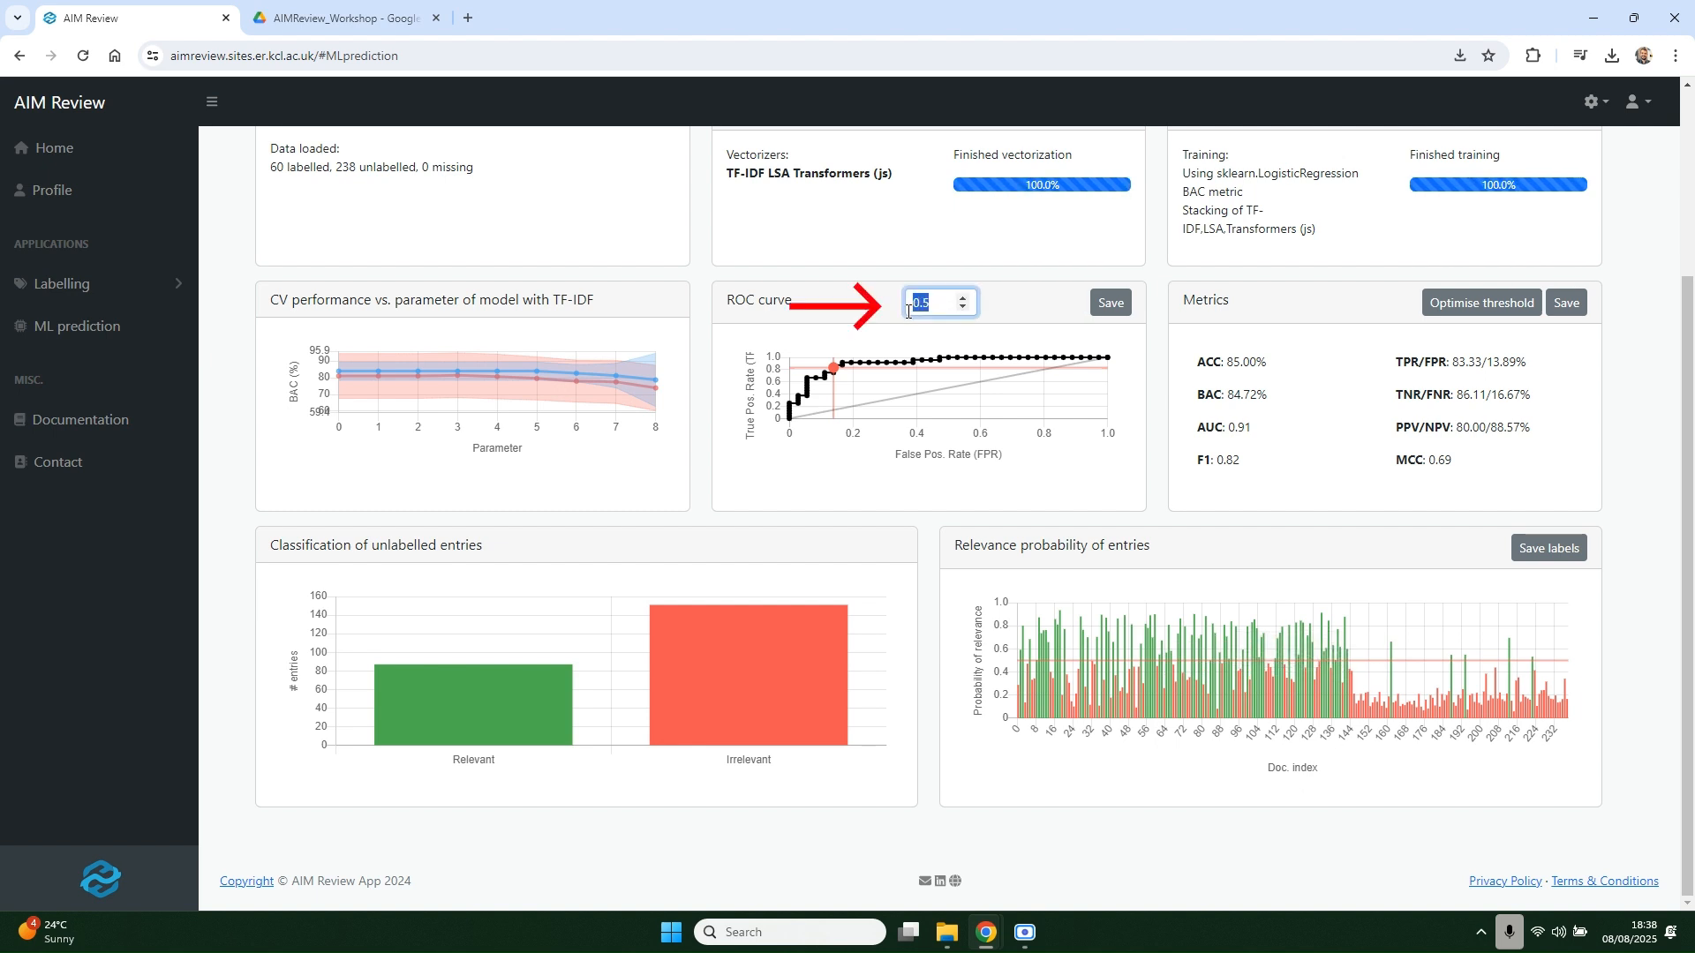
left_click(1033, 325)
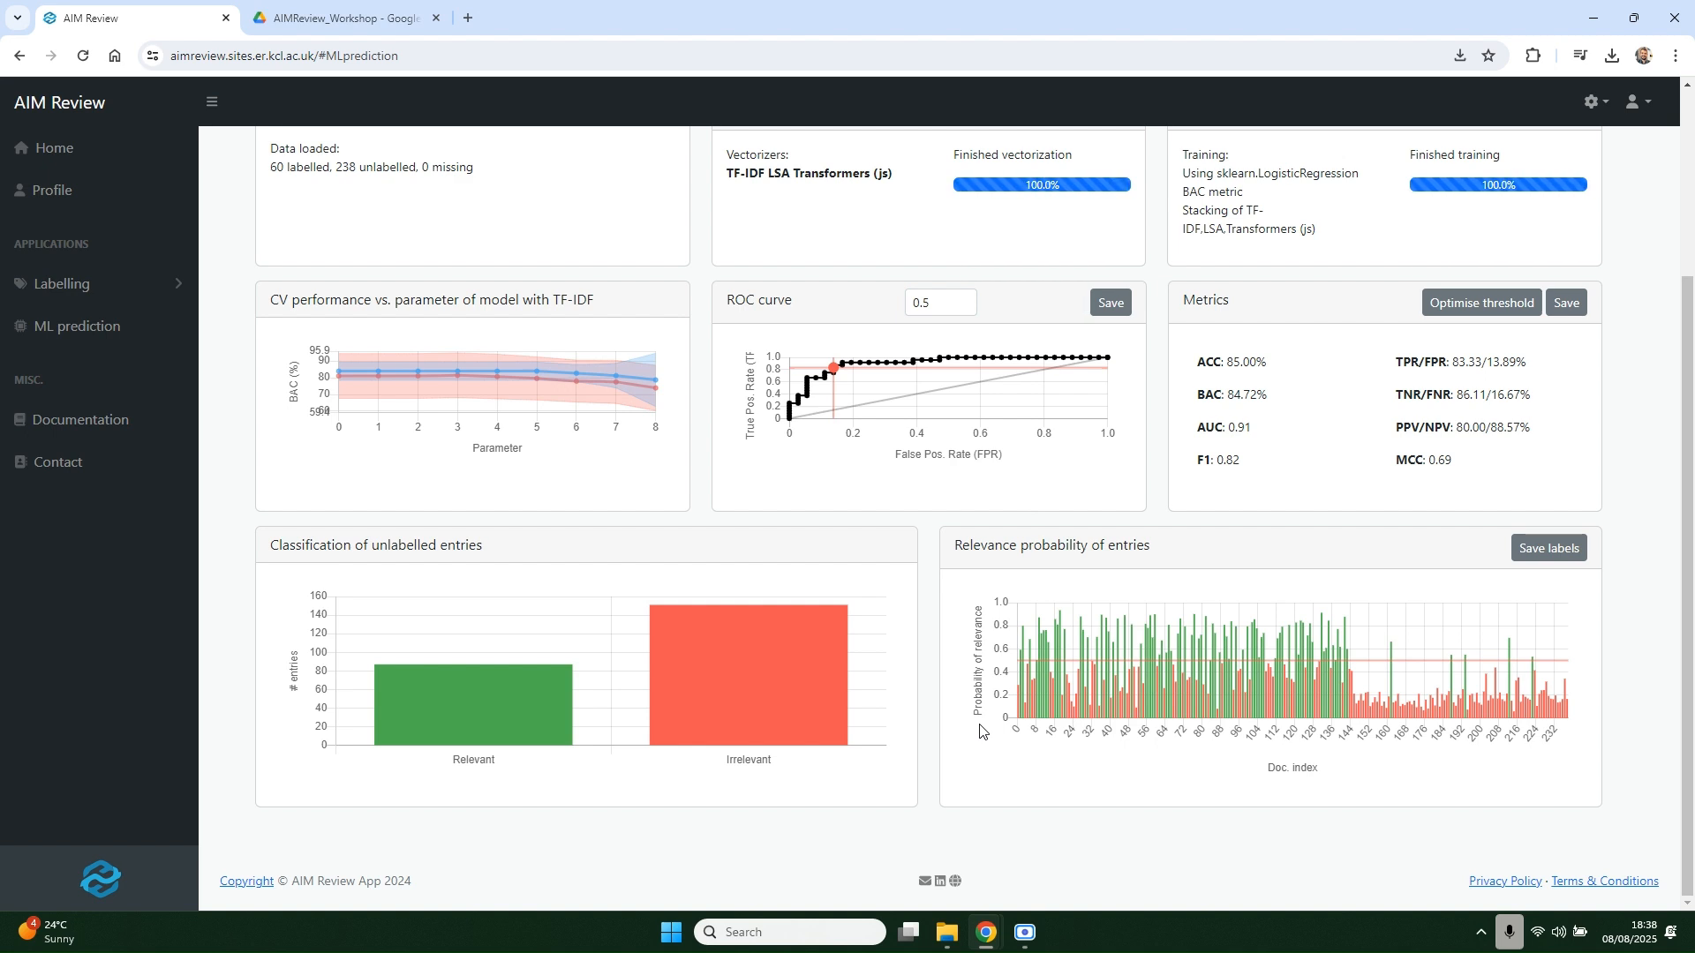
left_click(1058, 651)
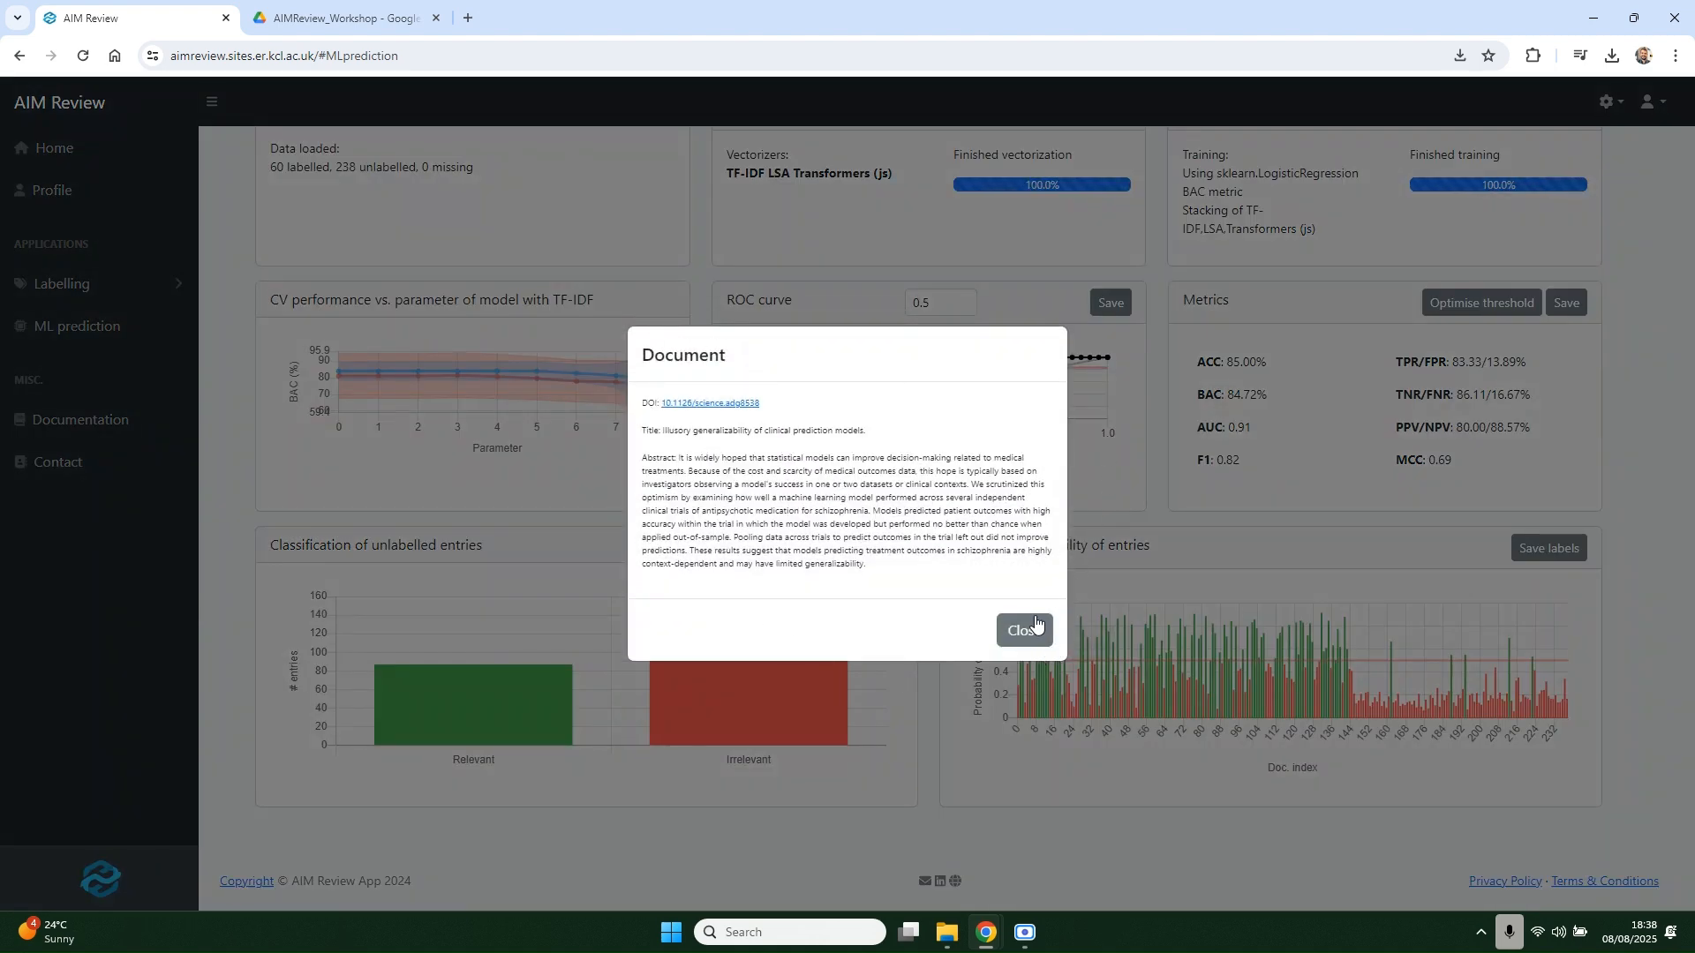
left_click(1036, 625)
Try ROC curve classification thresholds between 0.7 and 0.3, and return the threshold to 0.5.
left_click(964, 300)
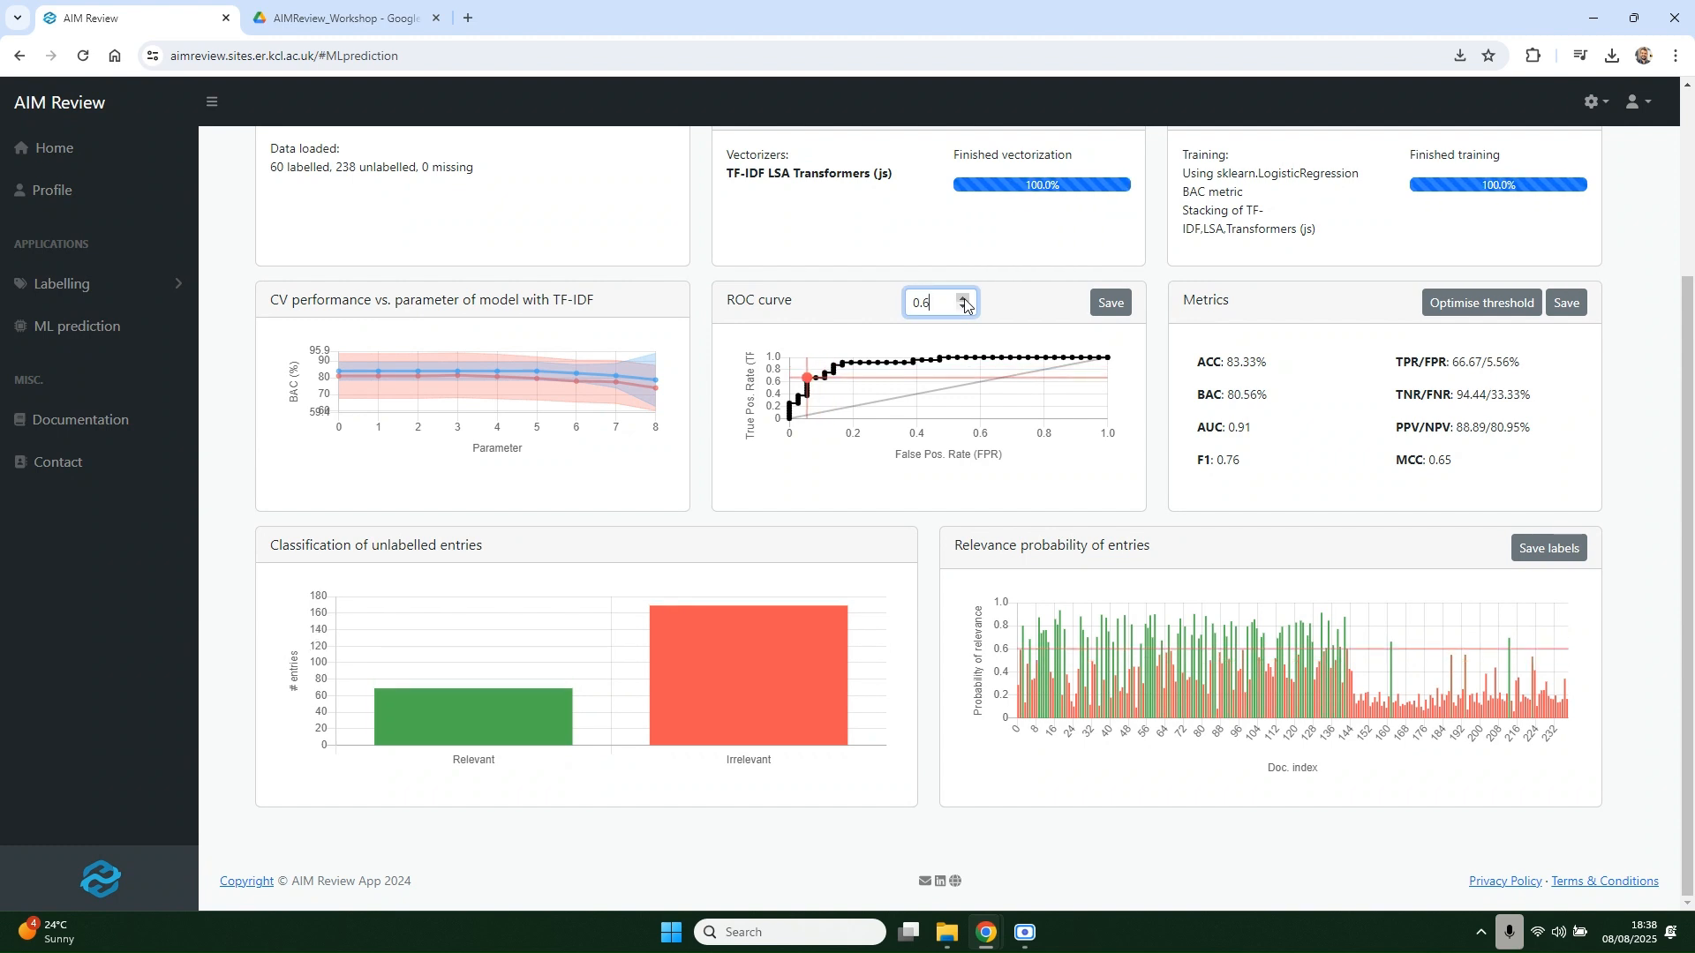
left_click(964, 300)
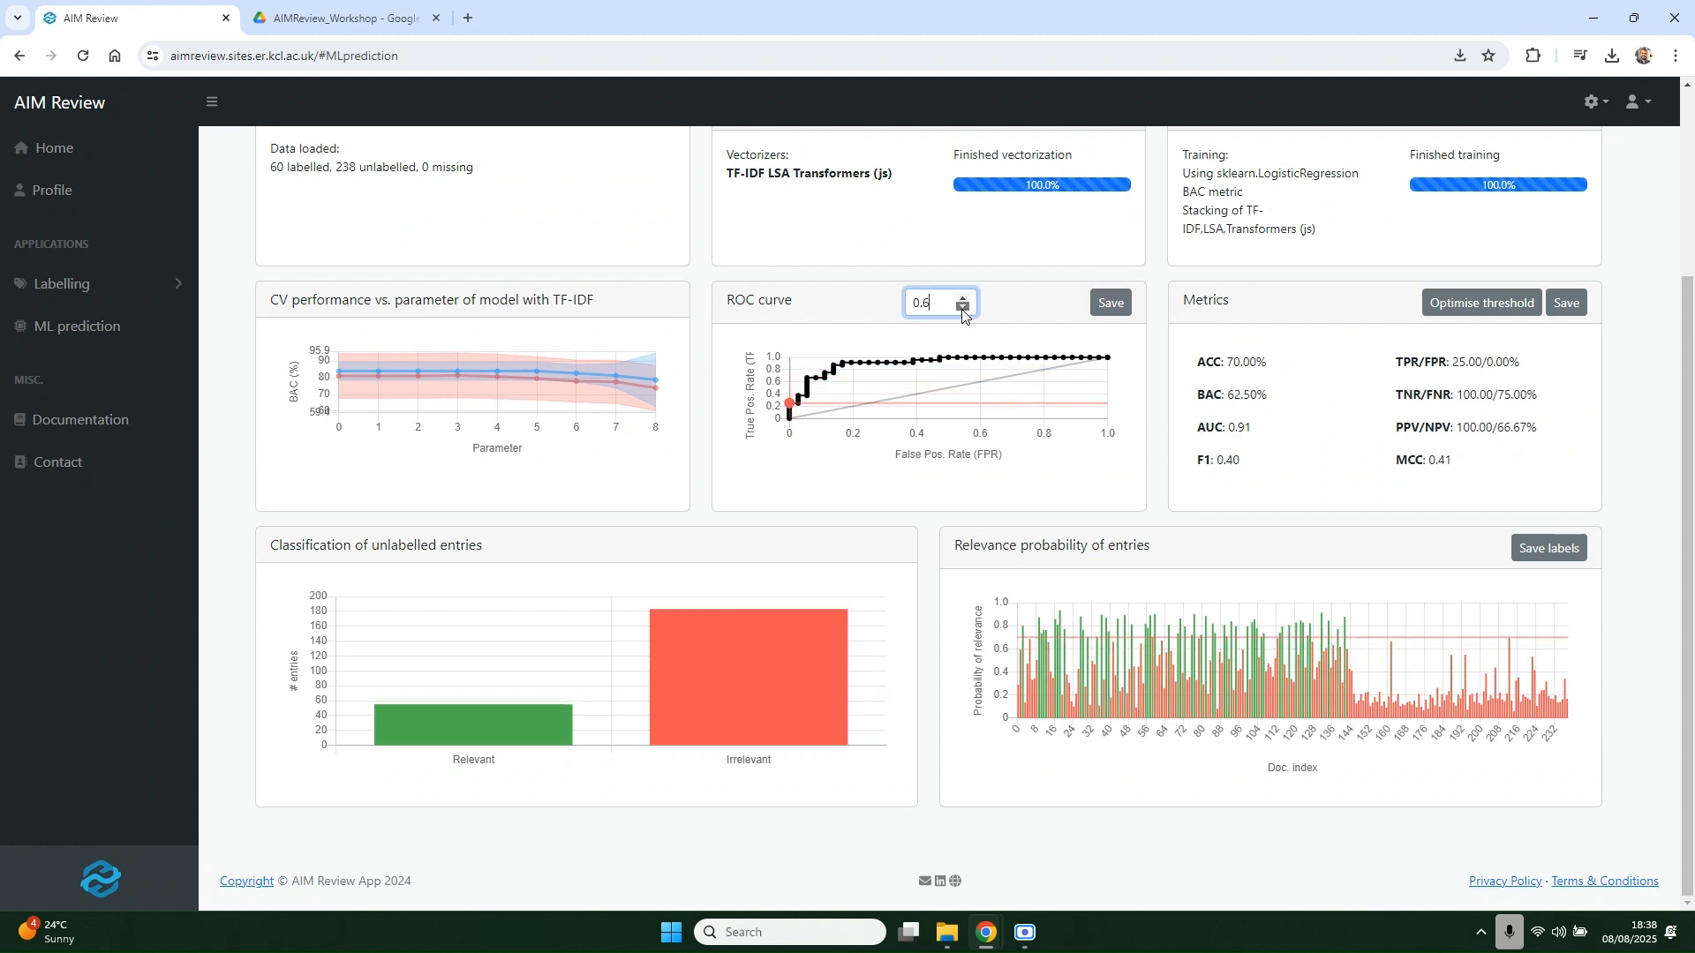
left_click(962, 308)
left_click(962, 309)
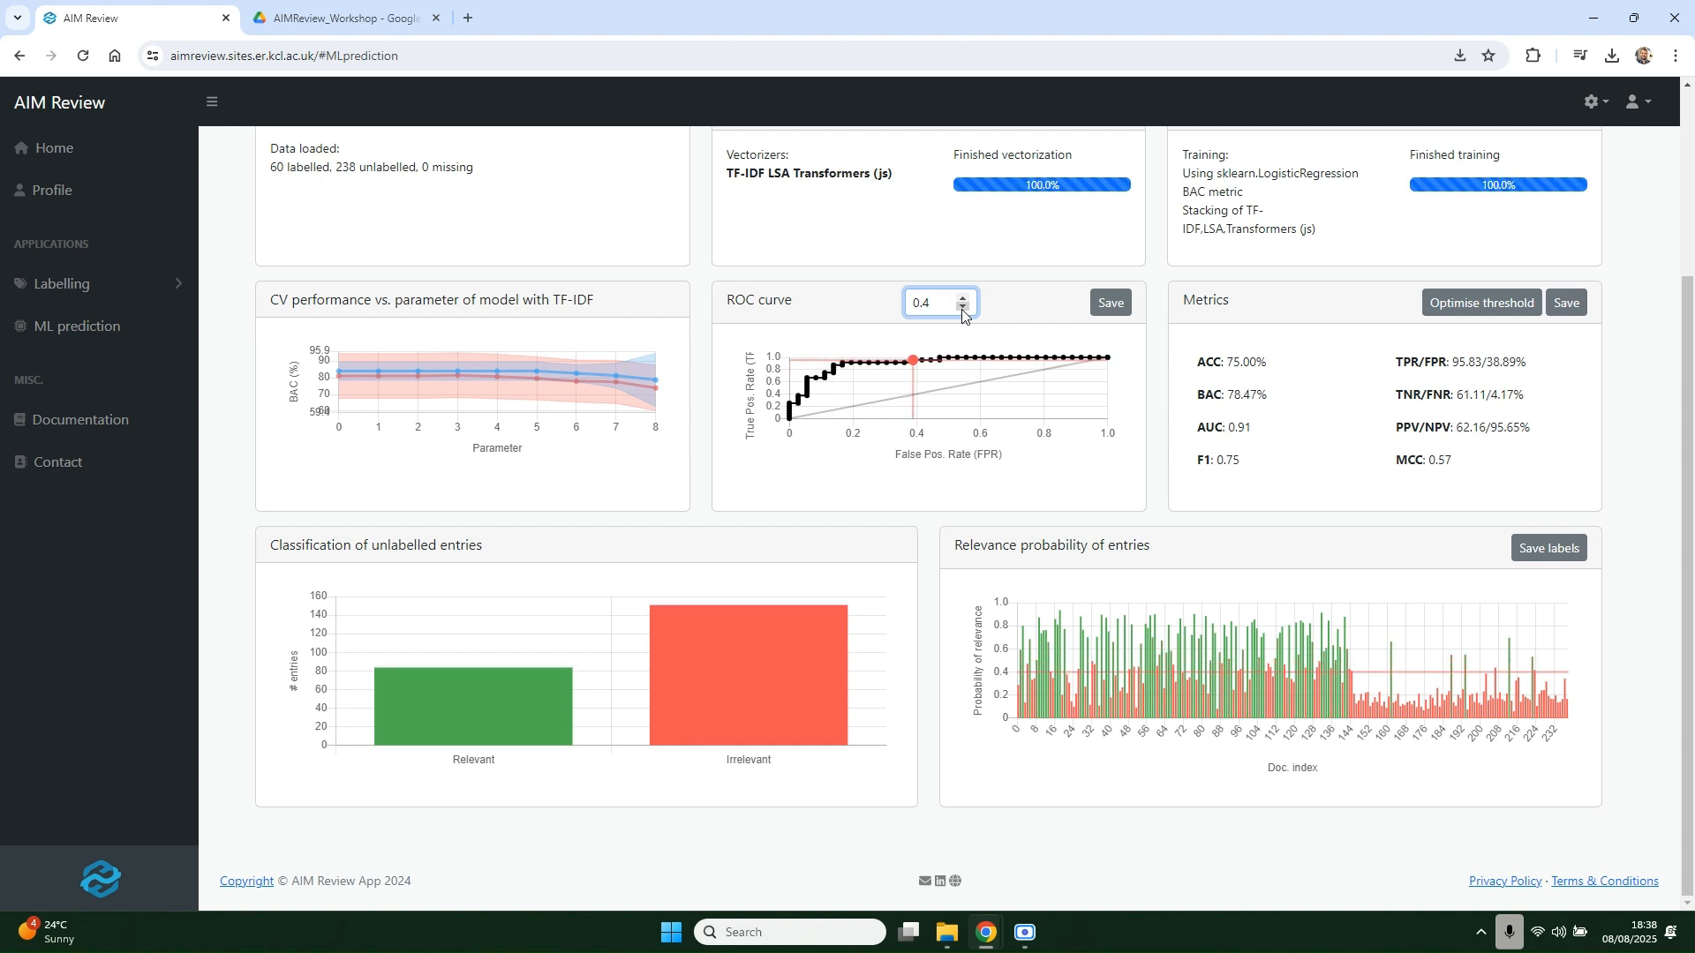
left_click(962, 309)
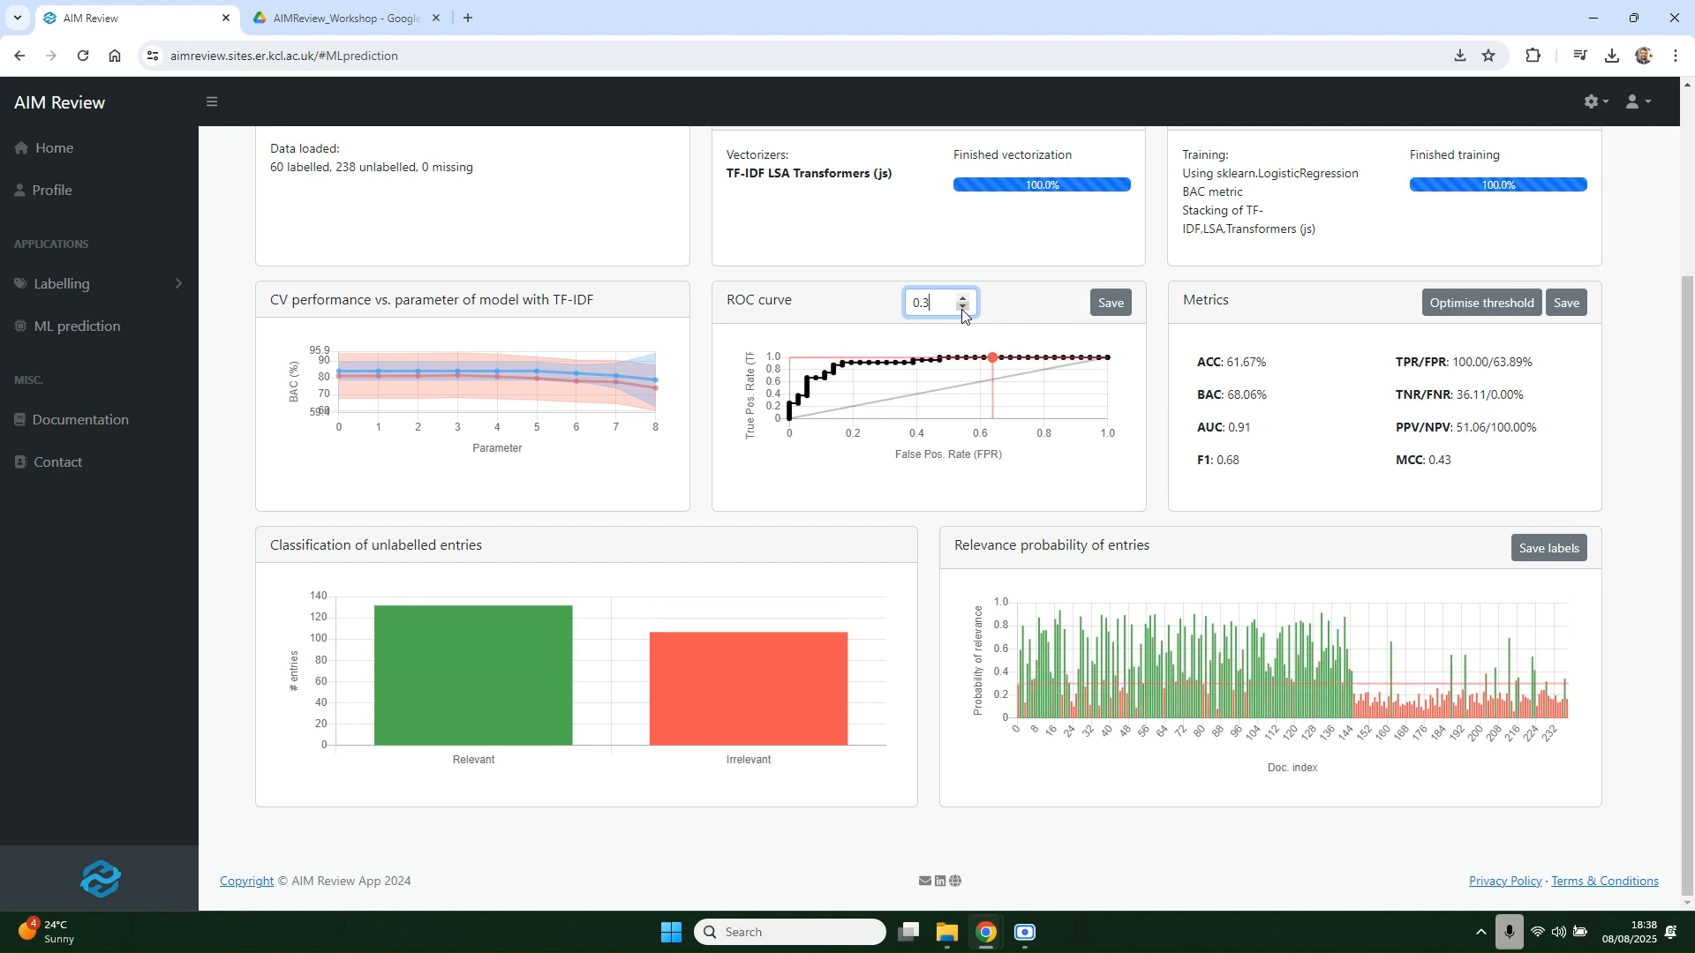
left_click(964, 299)
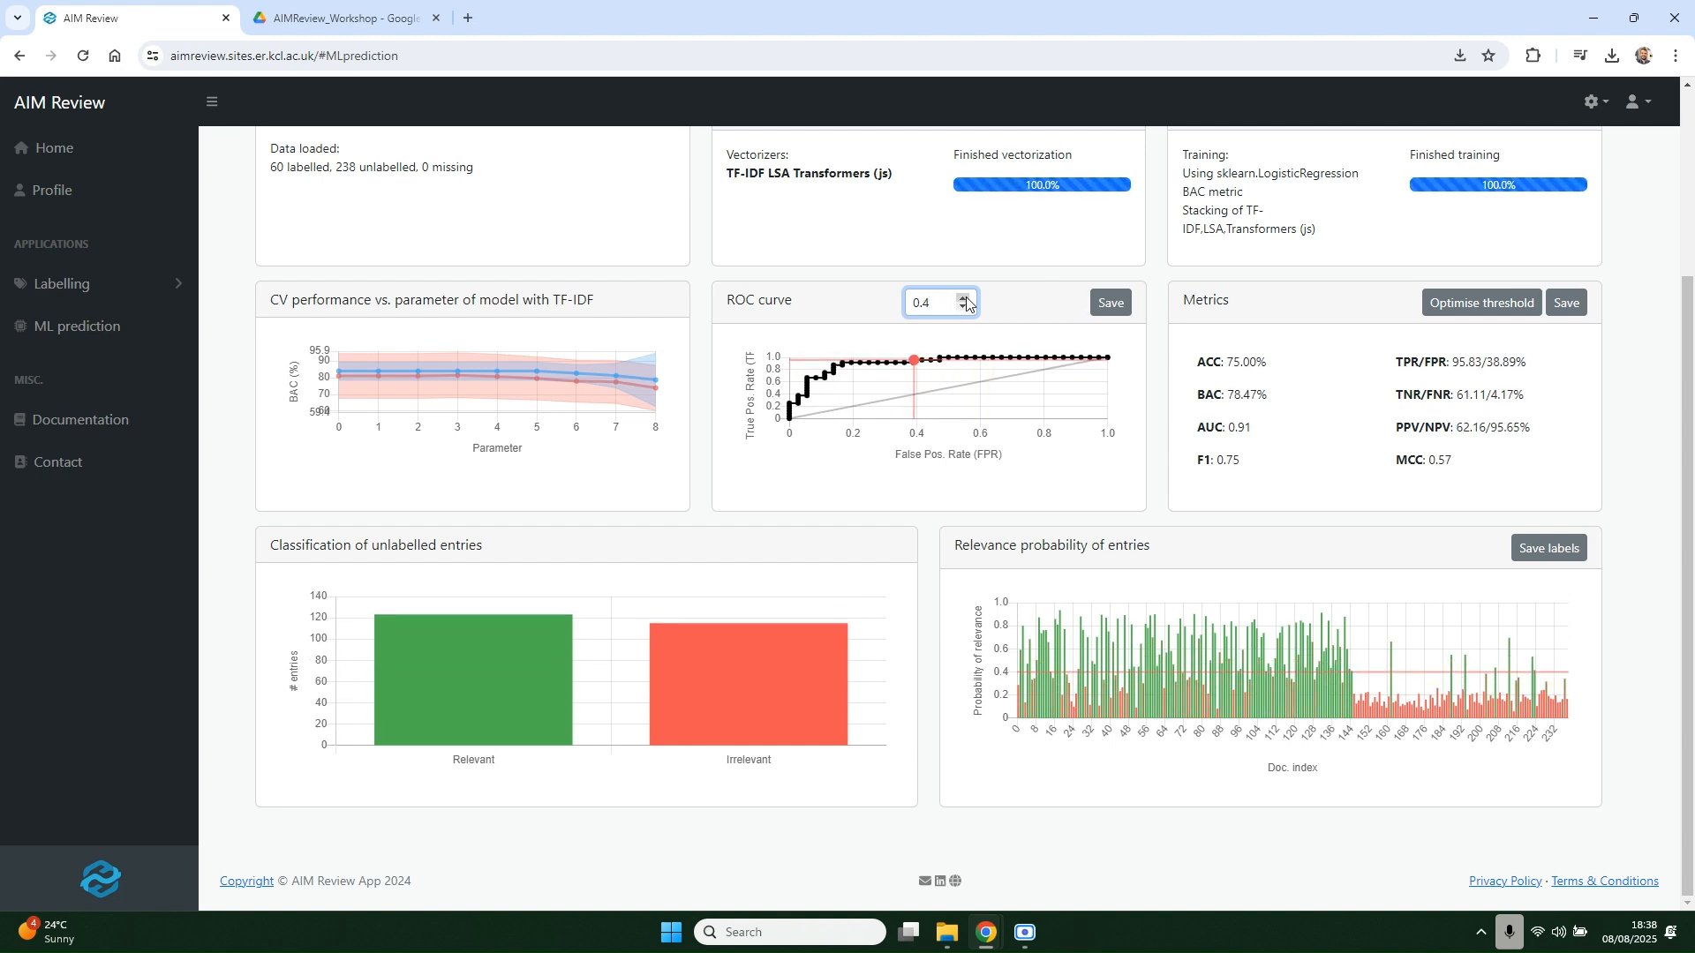
left_click(964, 299)
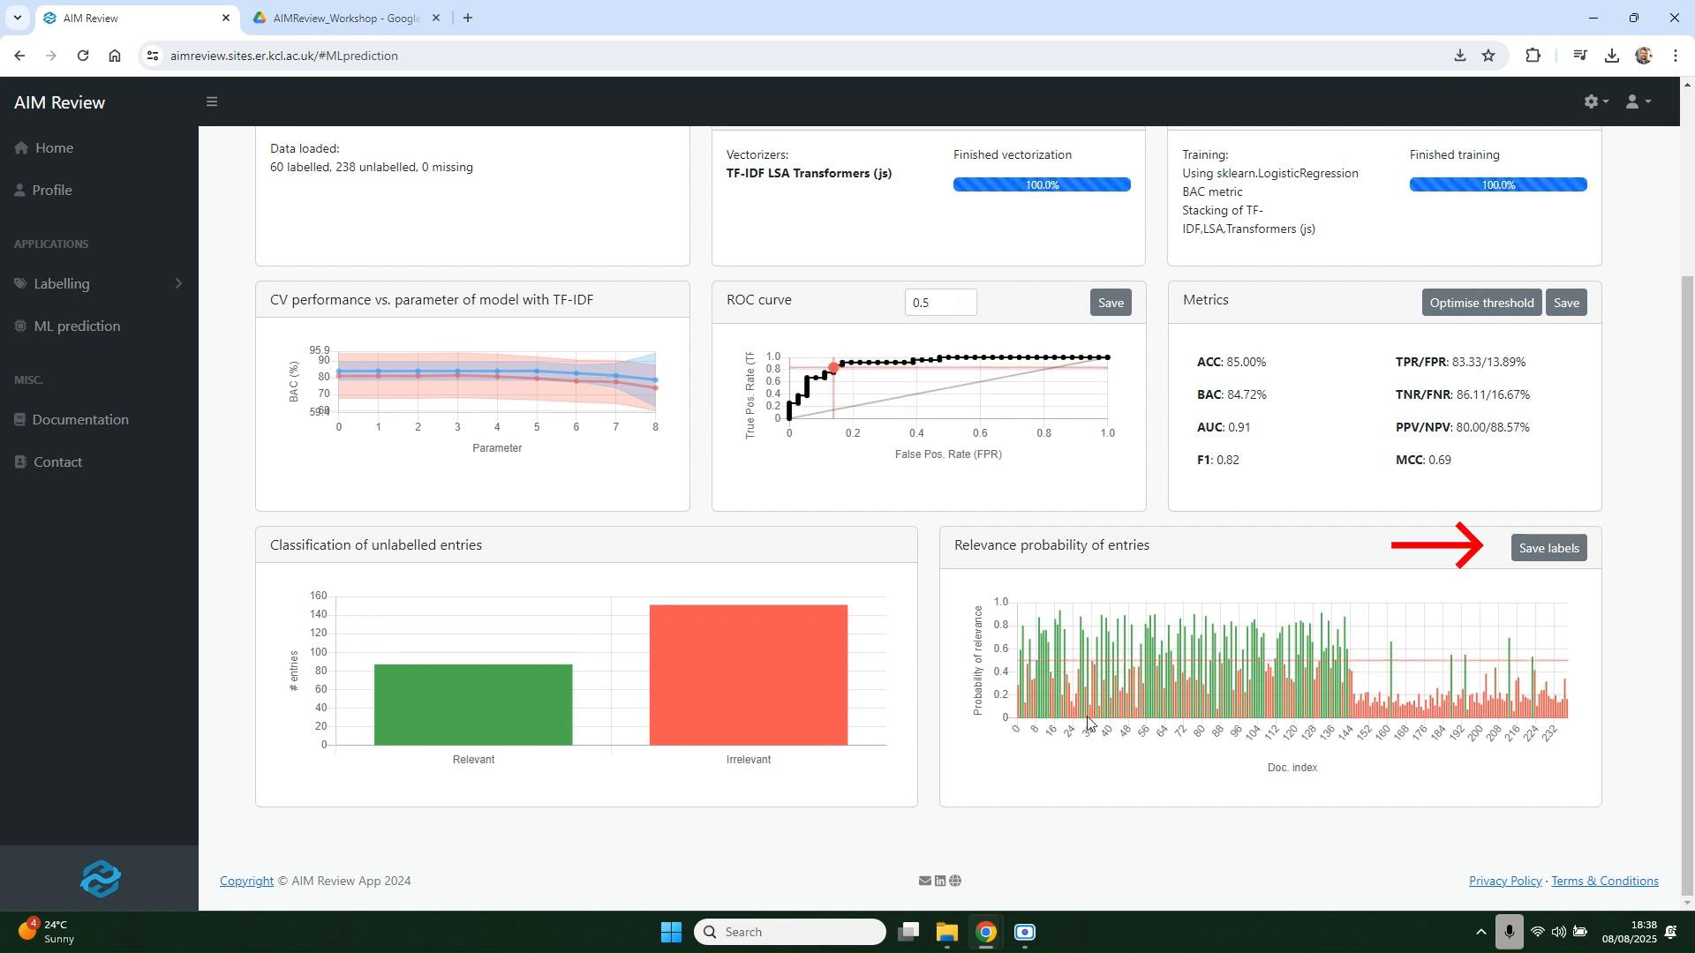
Save the predicted labels as an Excel worksheet named results_training_aim_review in the ML training video tutorial folder.
left_click(1551, 549)
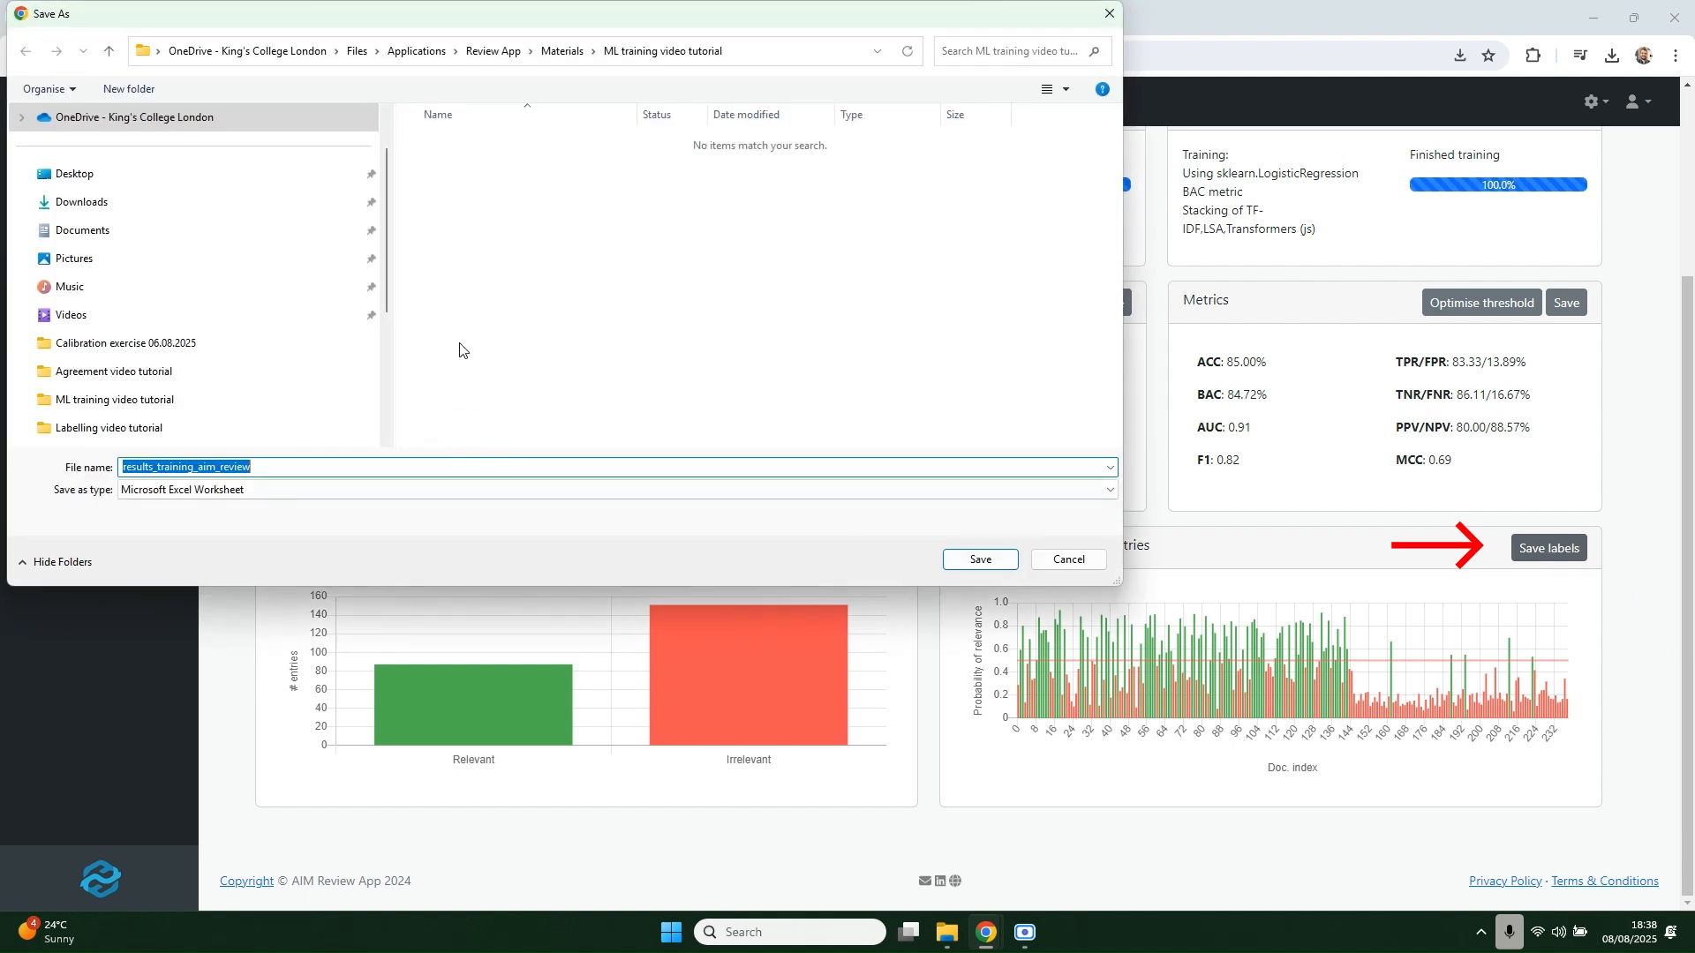
left_click(988, 560)
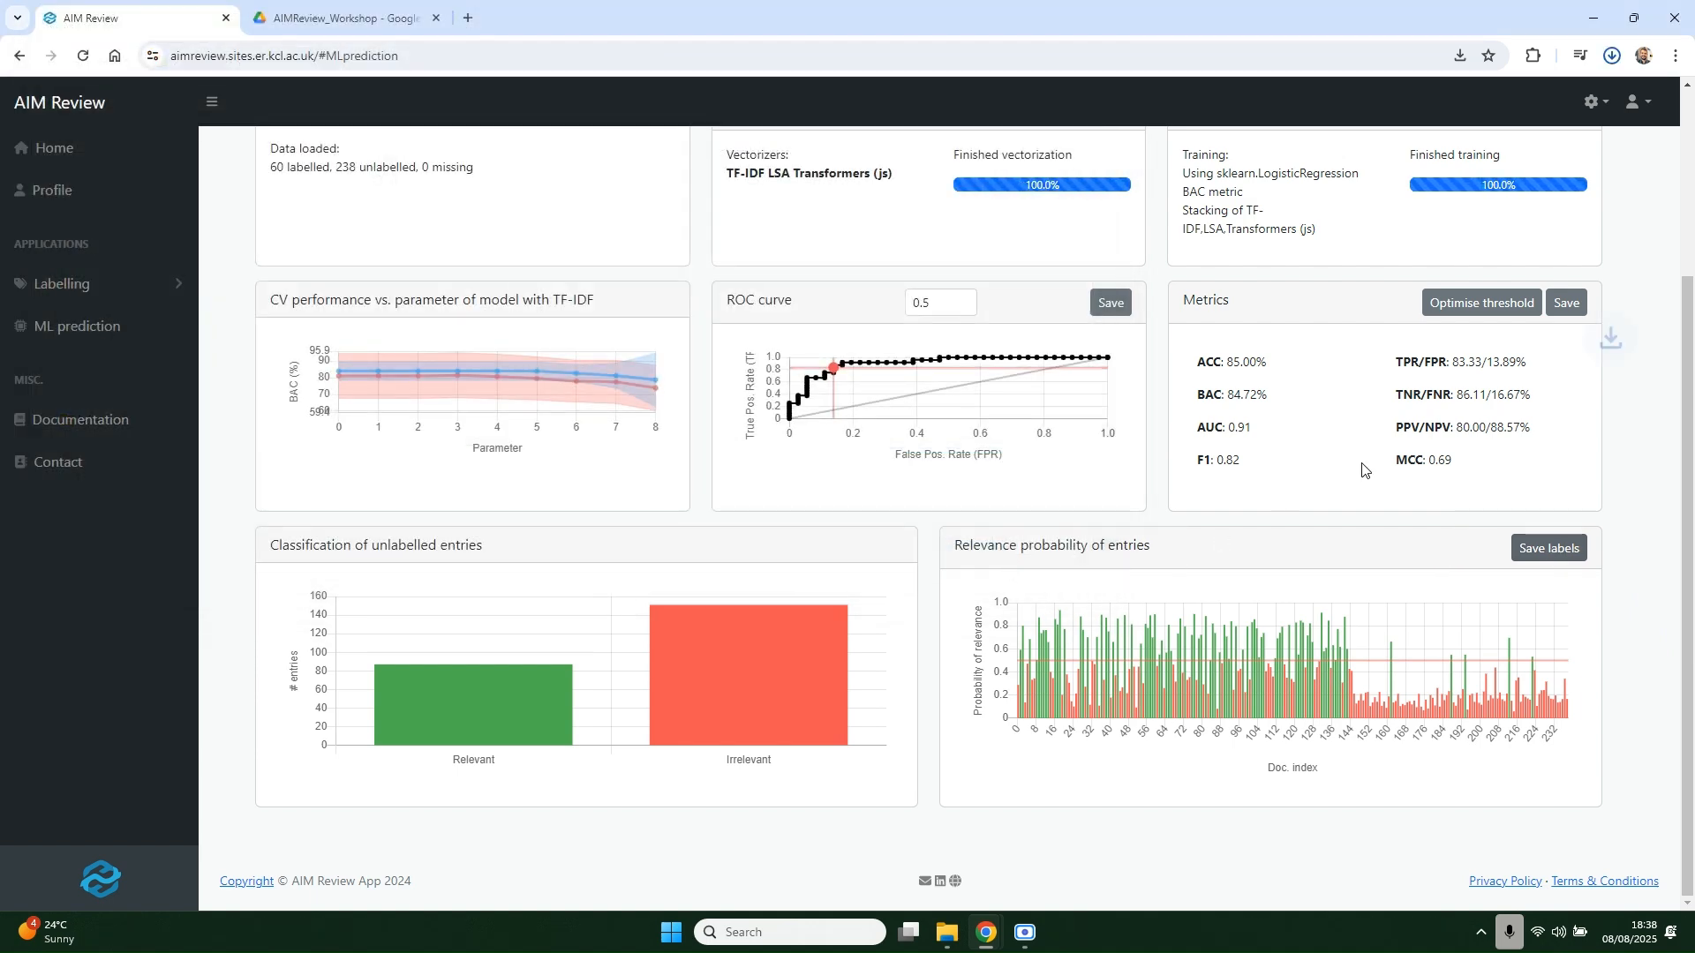
Open the downloaded results_training_aim_review.xlsx in Excel to view the exported entries and labels, and return to the ML prediction page.
left_click(1606, 60)
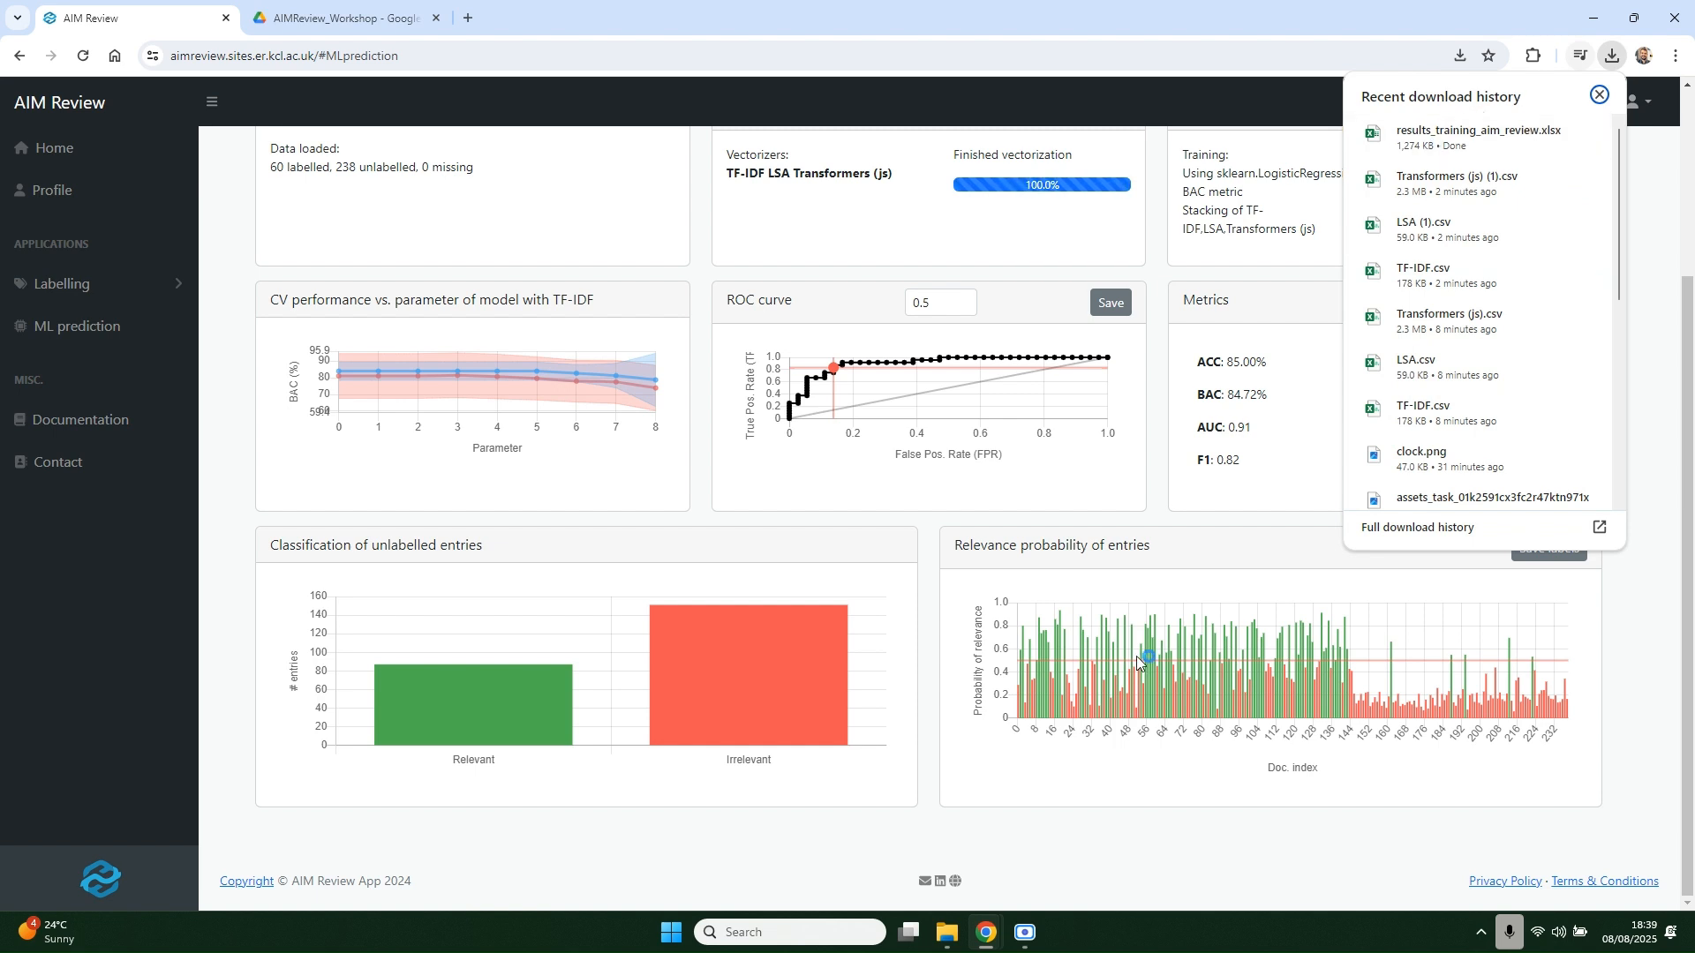
left_click(1516, 148)
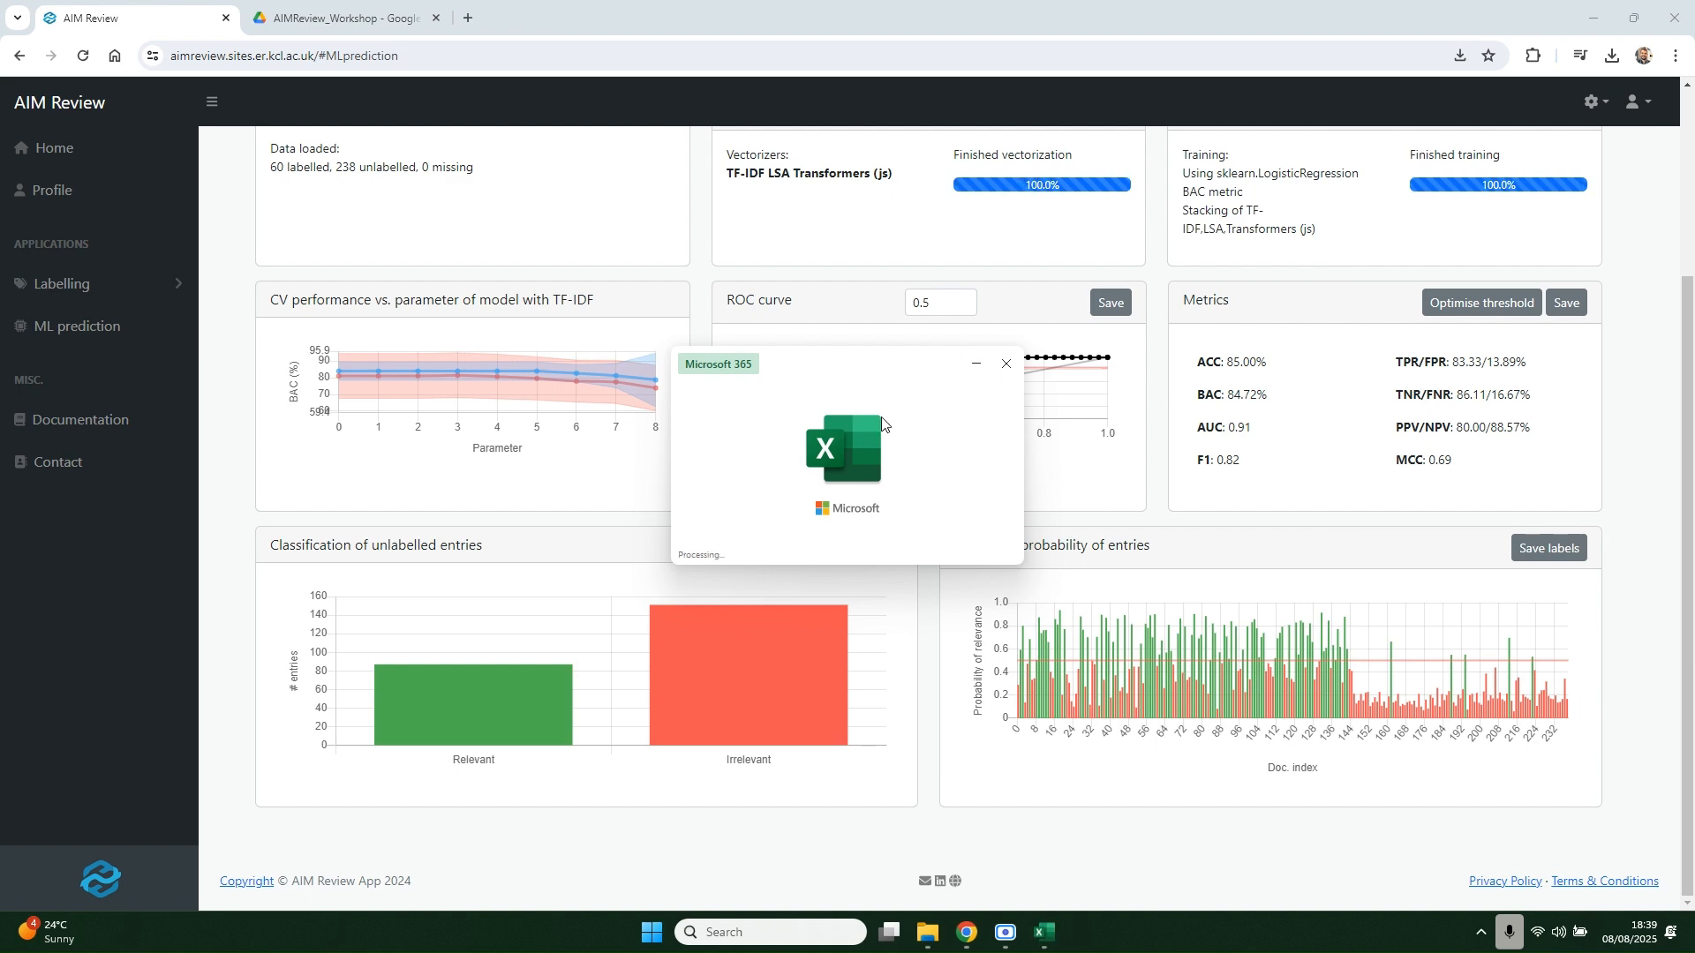
left_click(1162, 649)
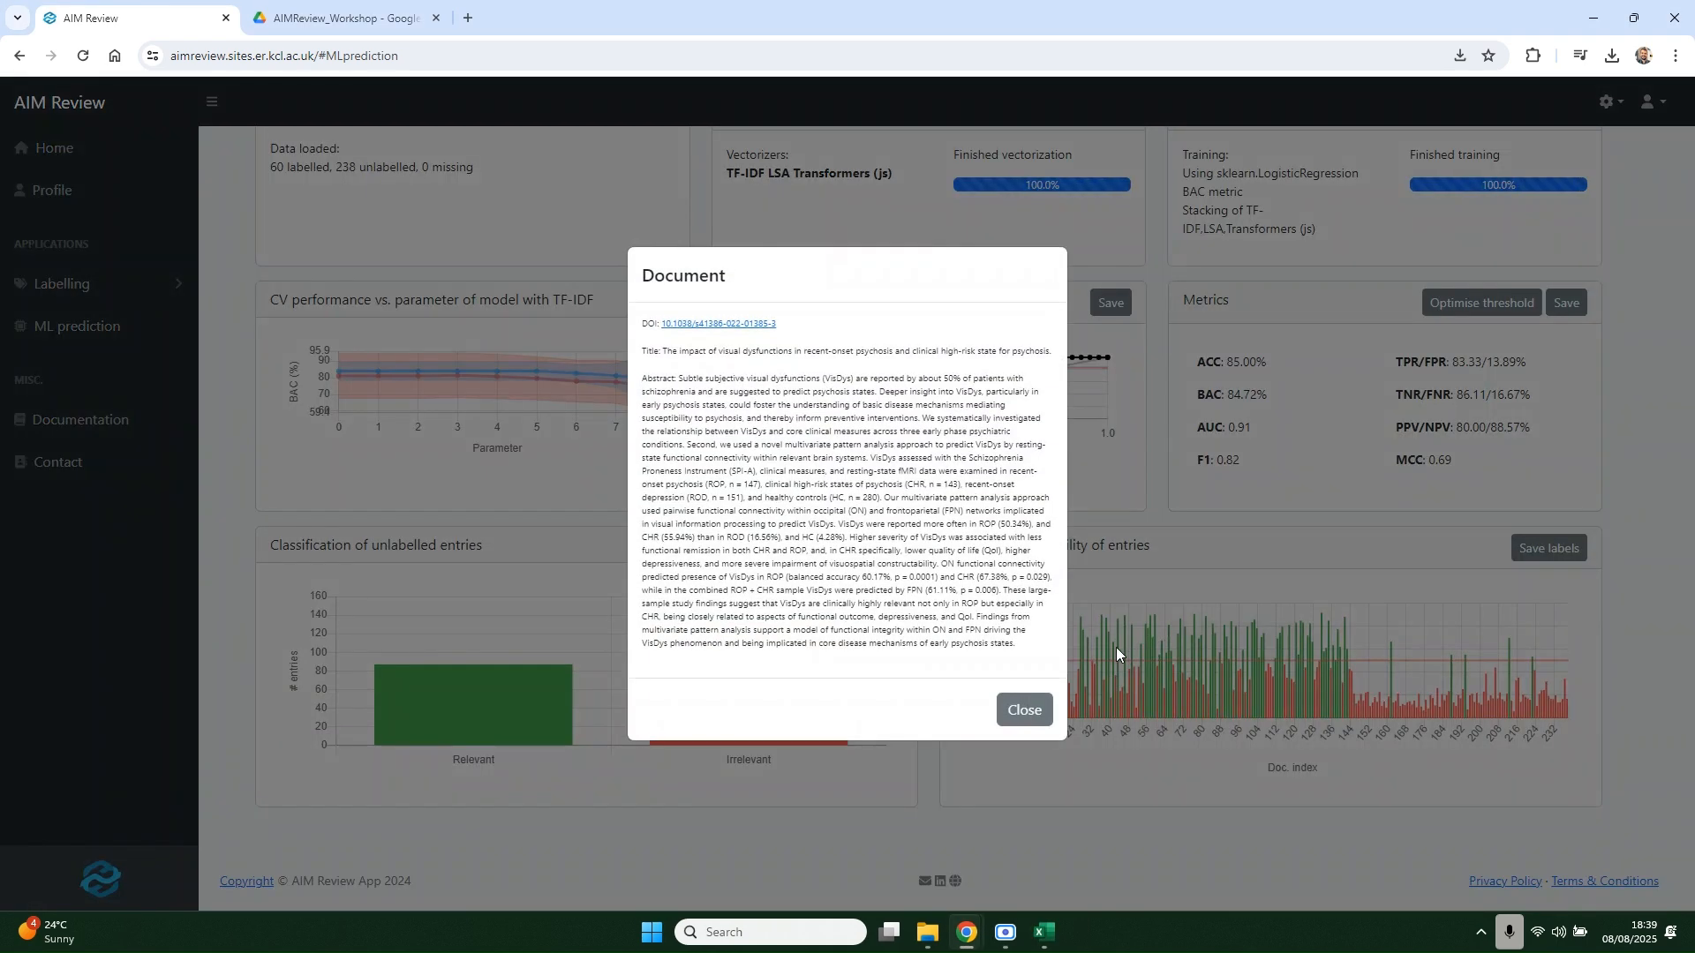
left_click(1024, 709)
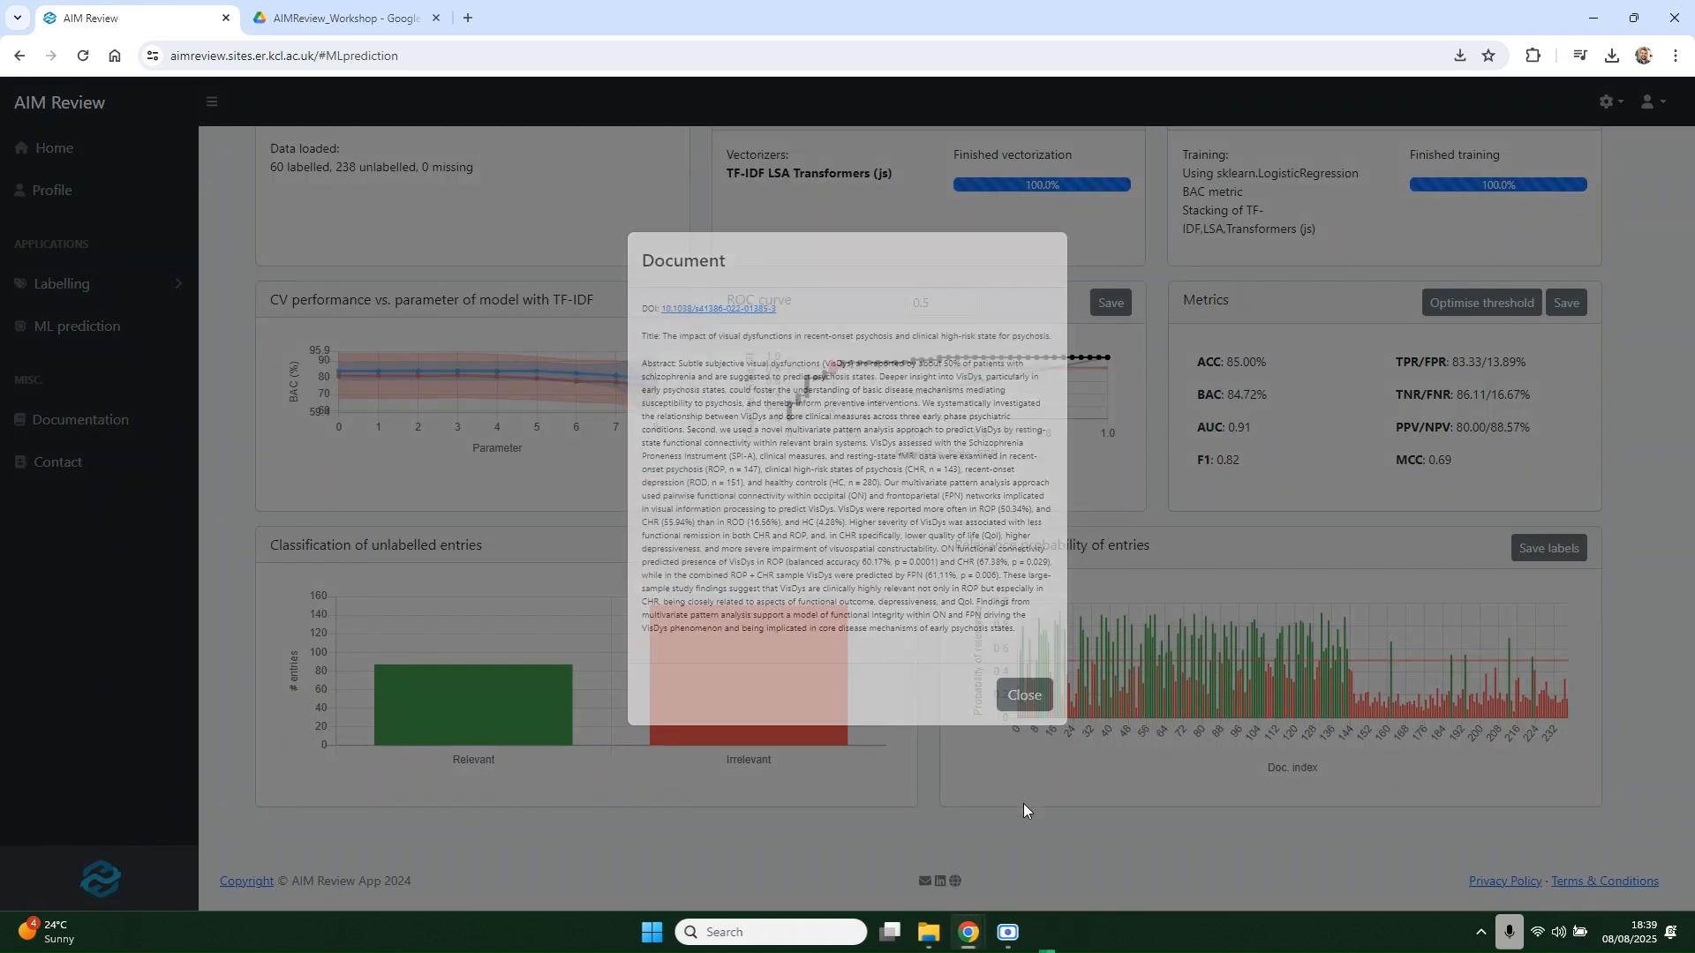
left_click(1045, 934)
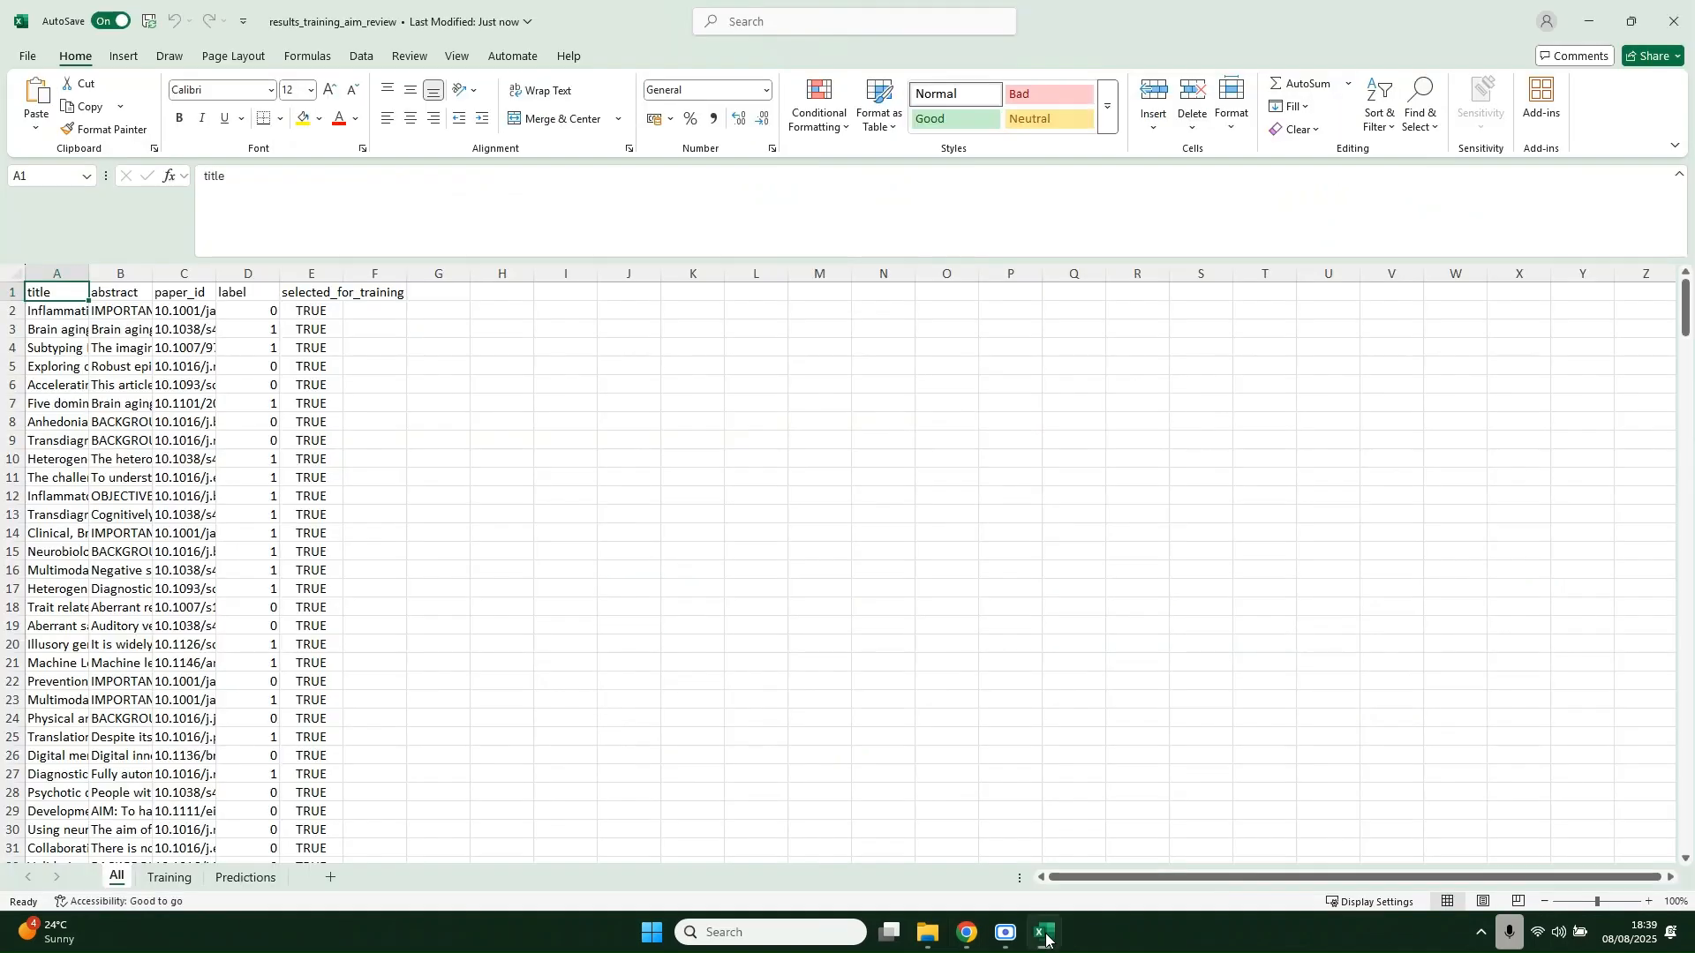
left_click(1045, 934)
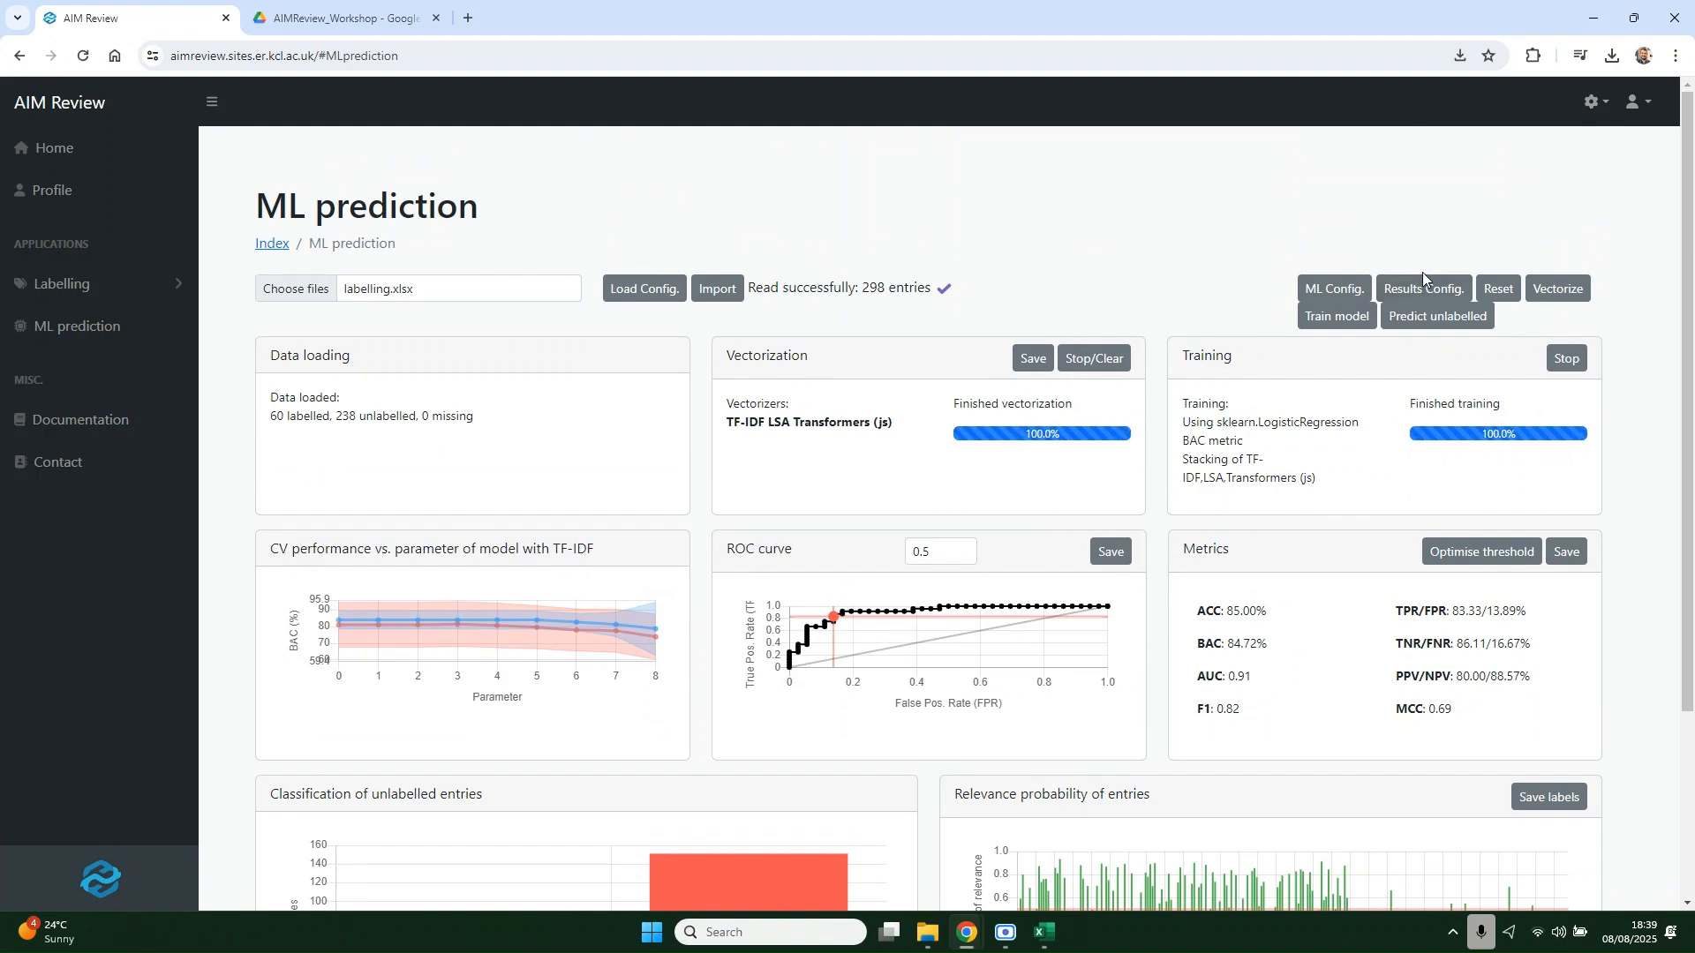
Look at the classifier options in the ML training configuration, keep Logistic regression (sklearn), and close the configuration.
left_click(1335, 291)
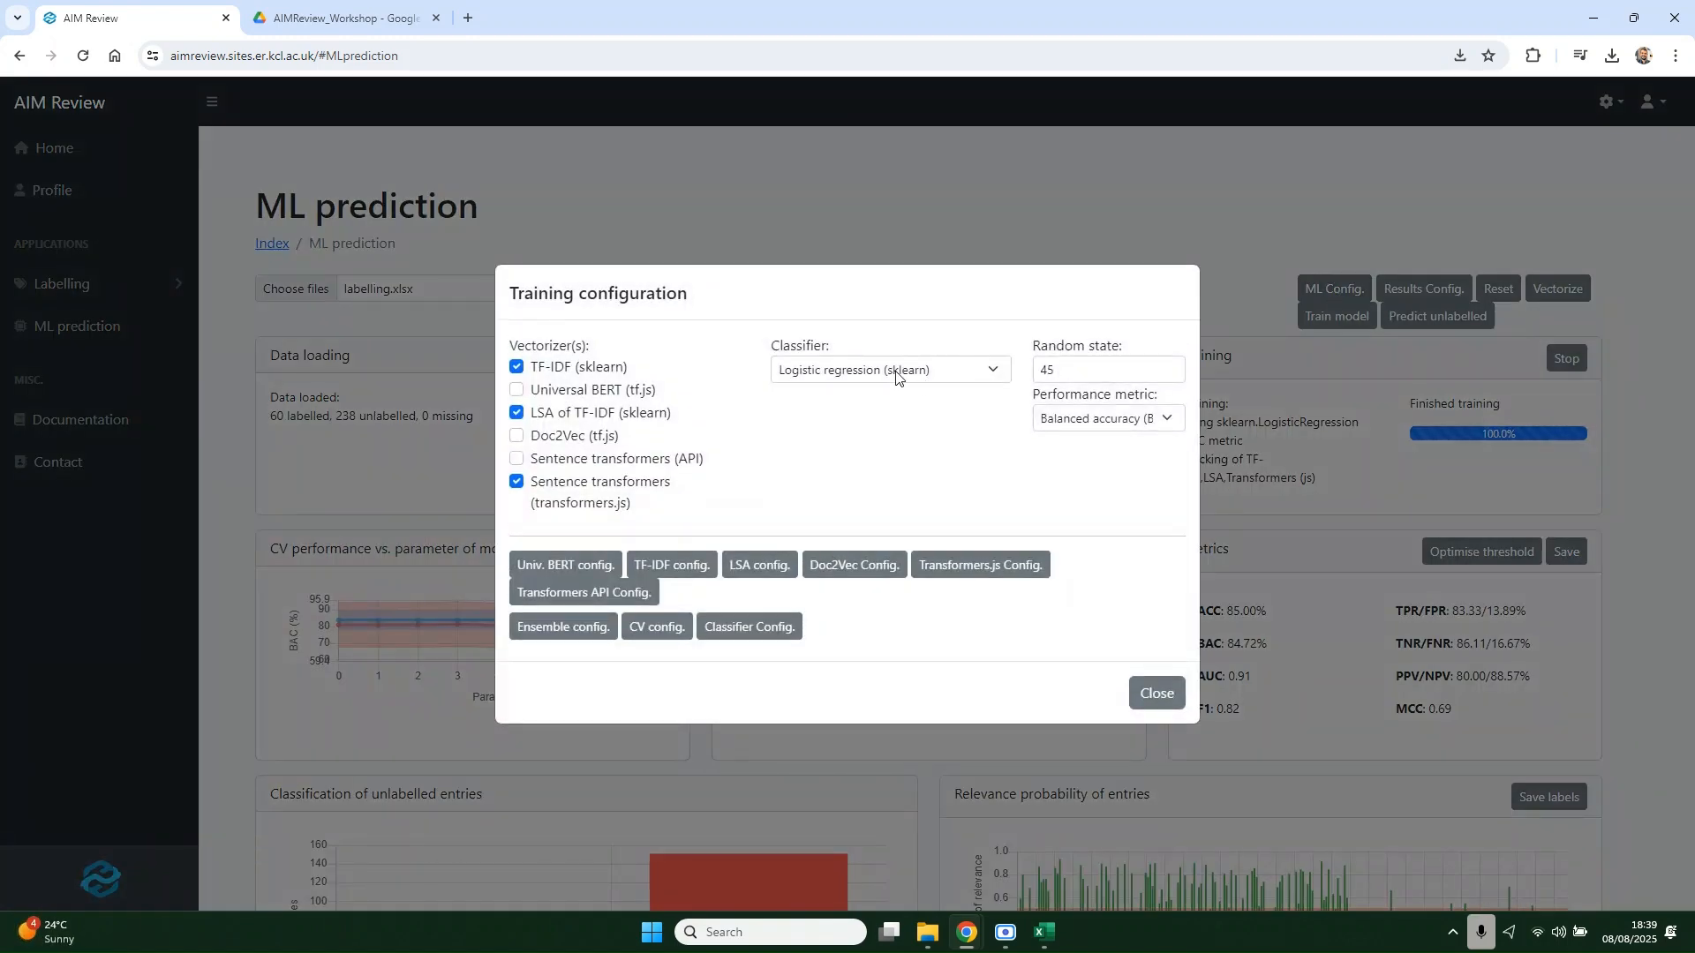
left_click(864, 375)
left_click(869, 392)
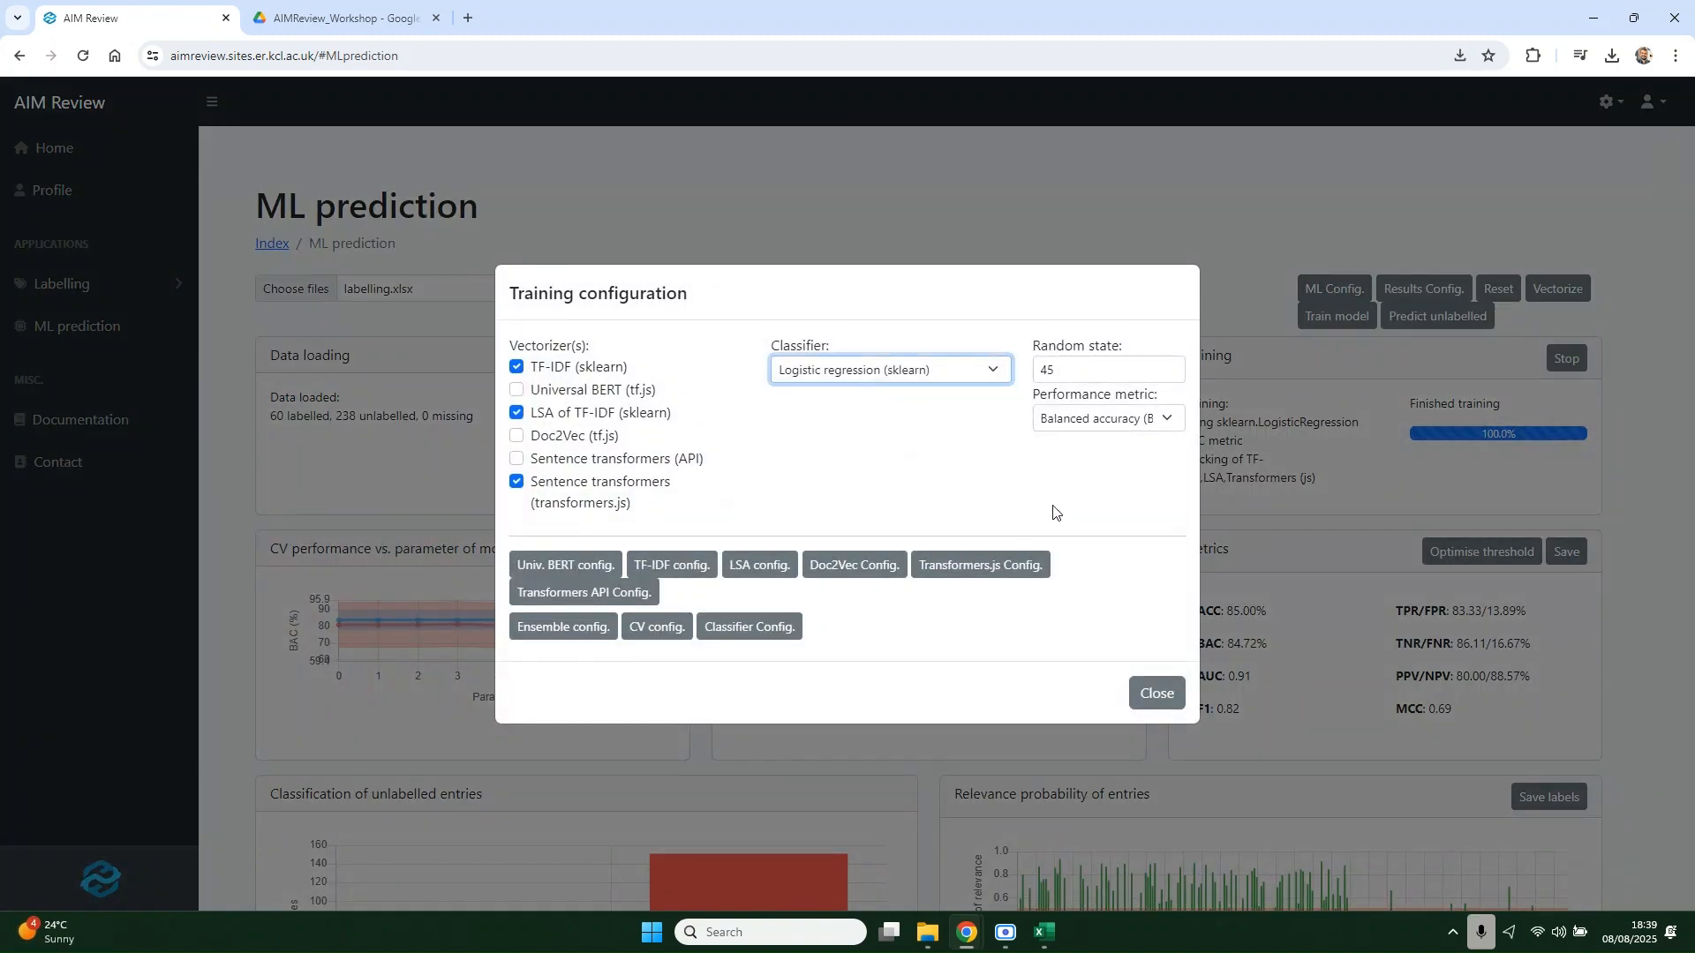
left_click(1141, 697)
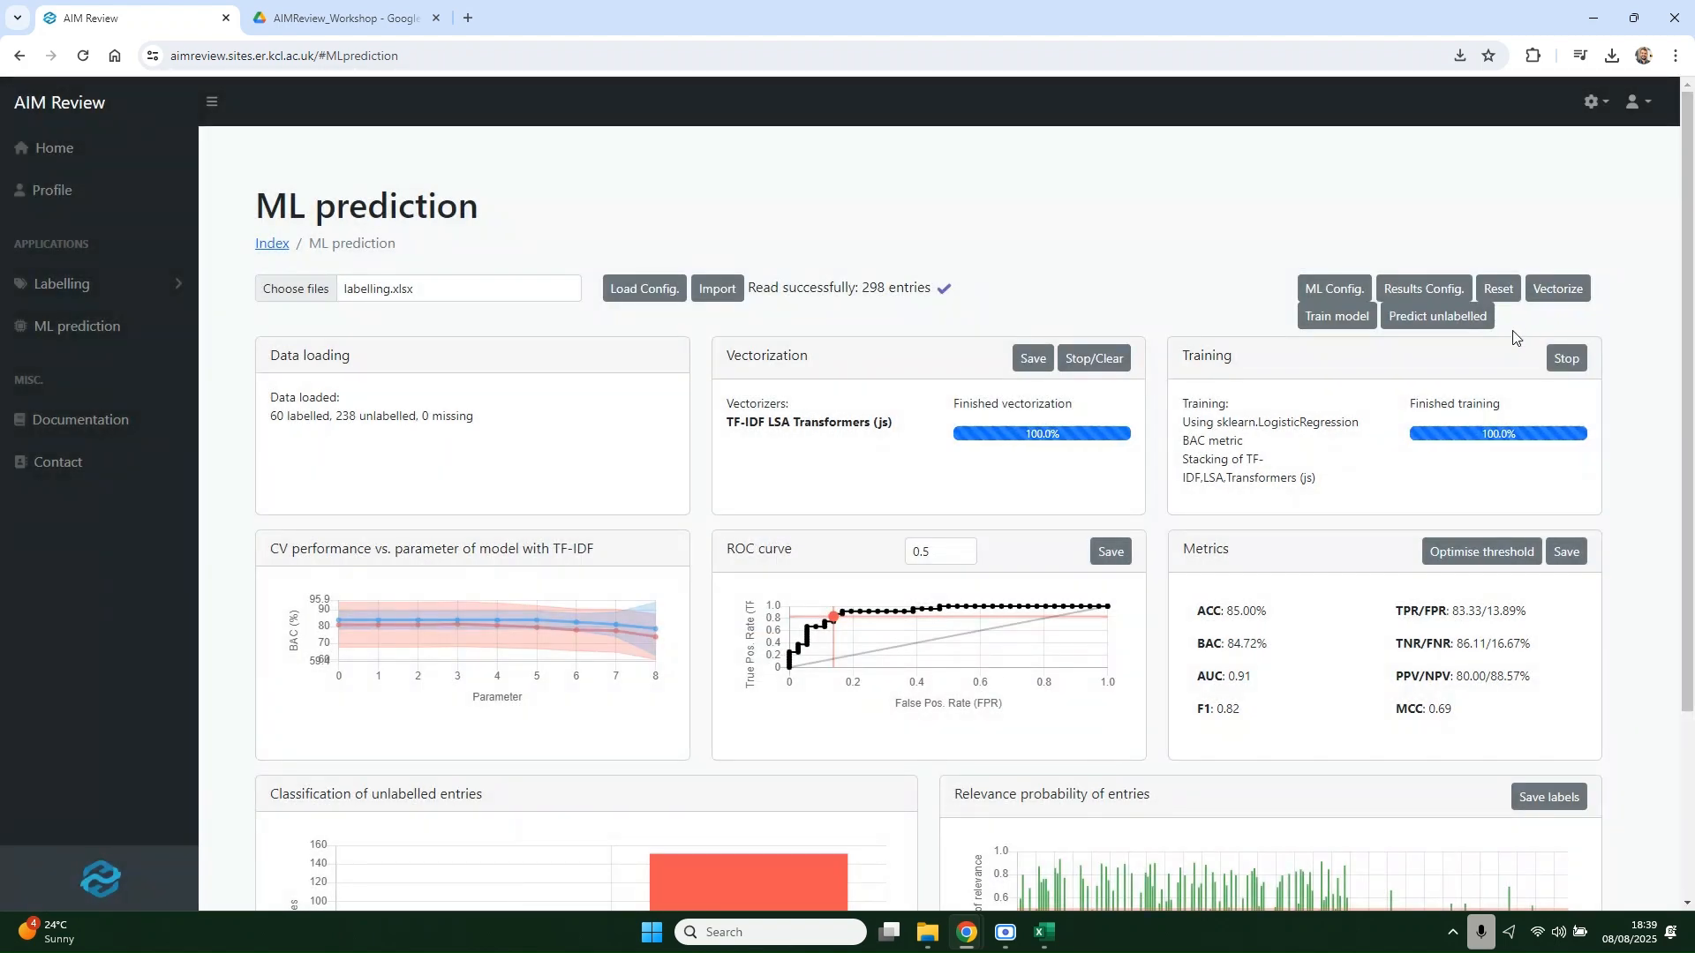
Look over the ML prediction results once more and go to the Labelling application.
scroll(1137, 616, "down", 3)
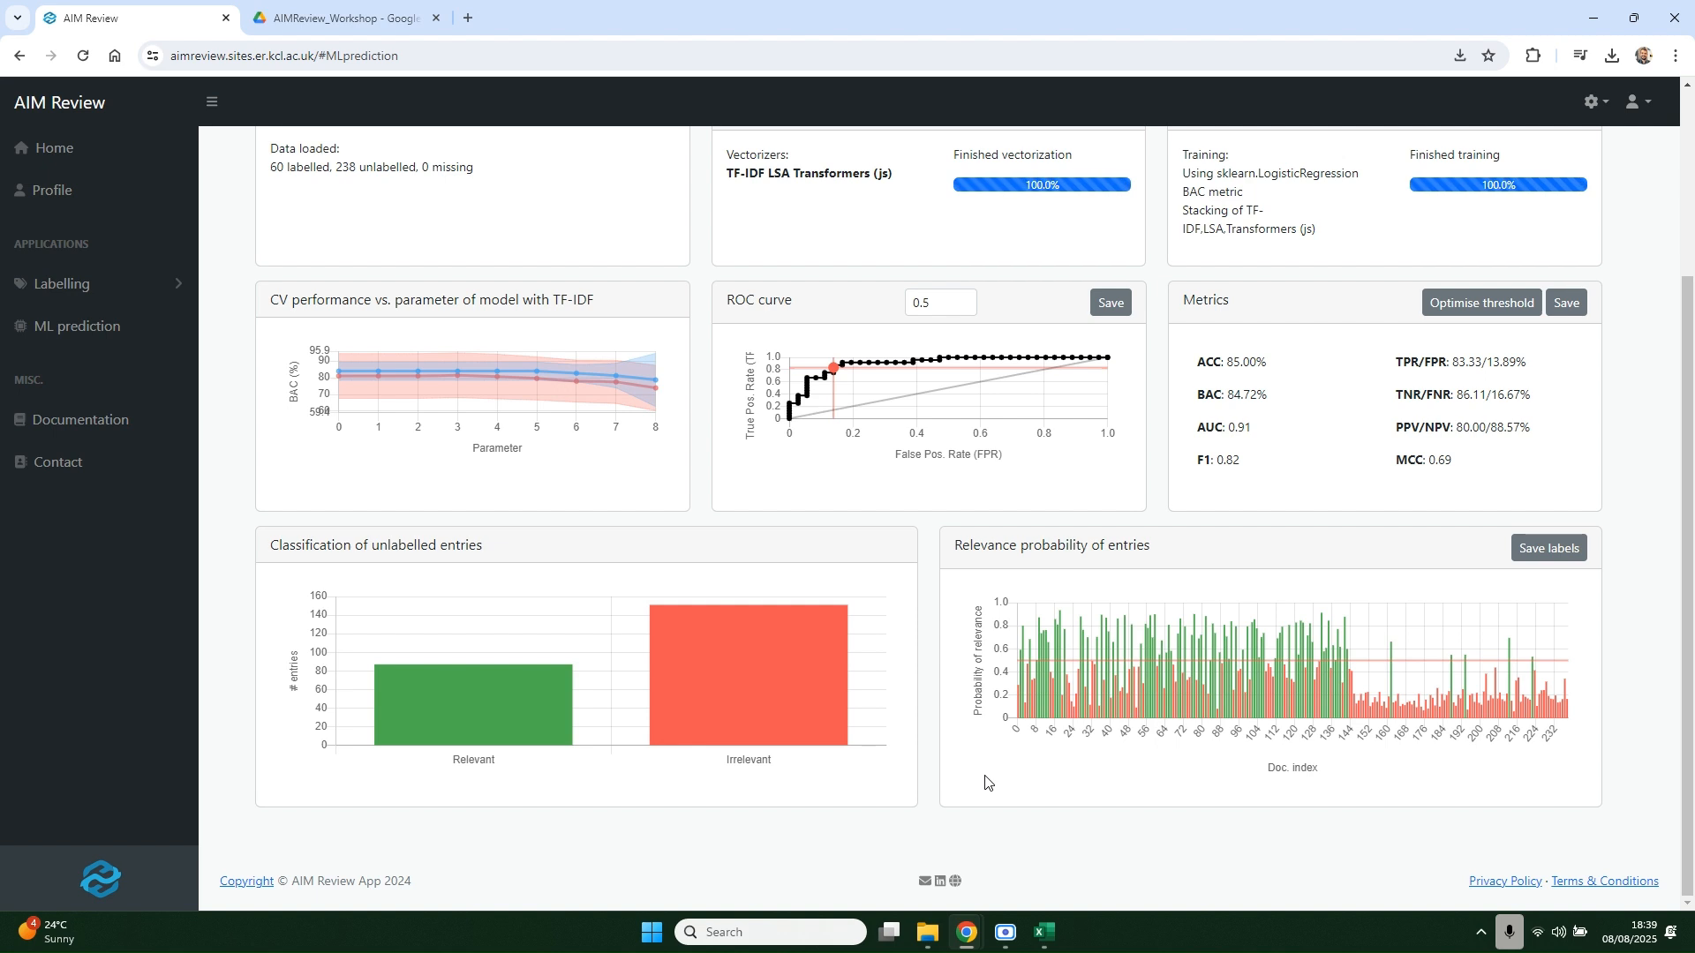
scroll(985, 782, "up", 2)
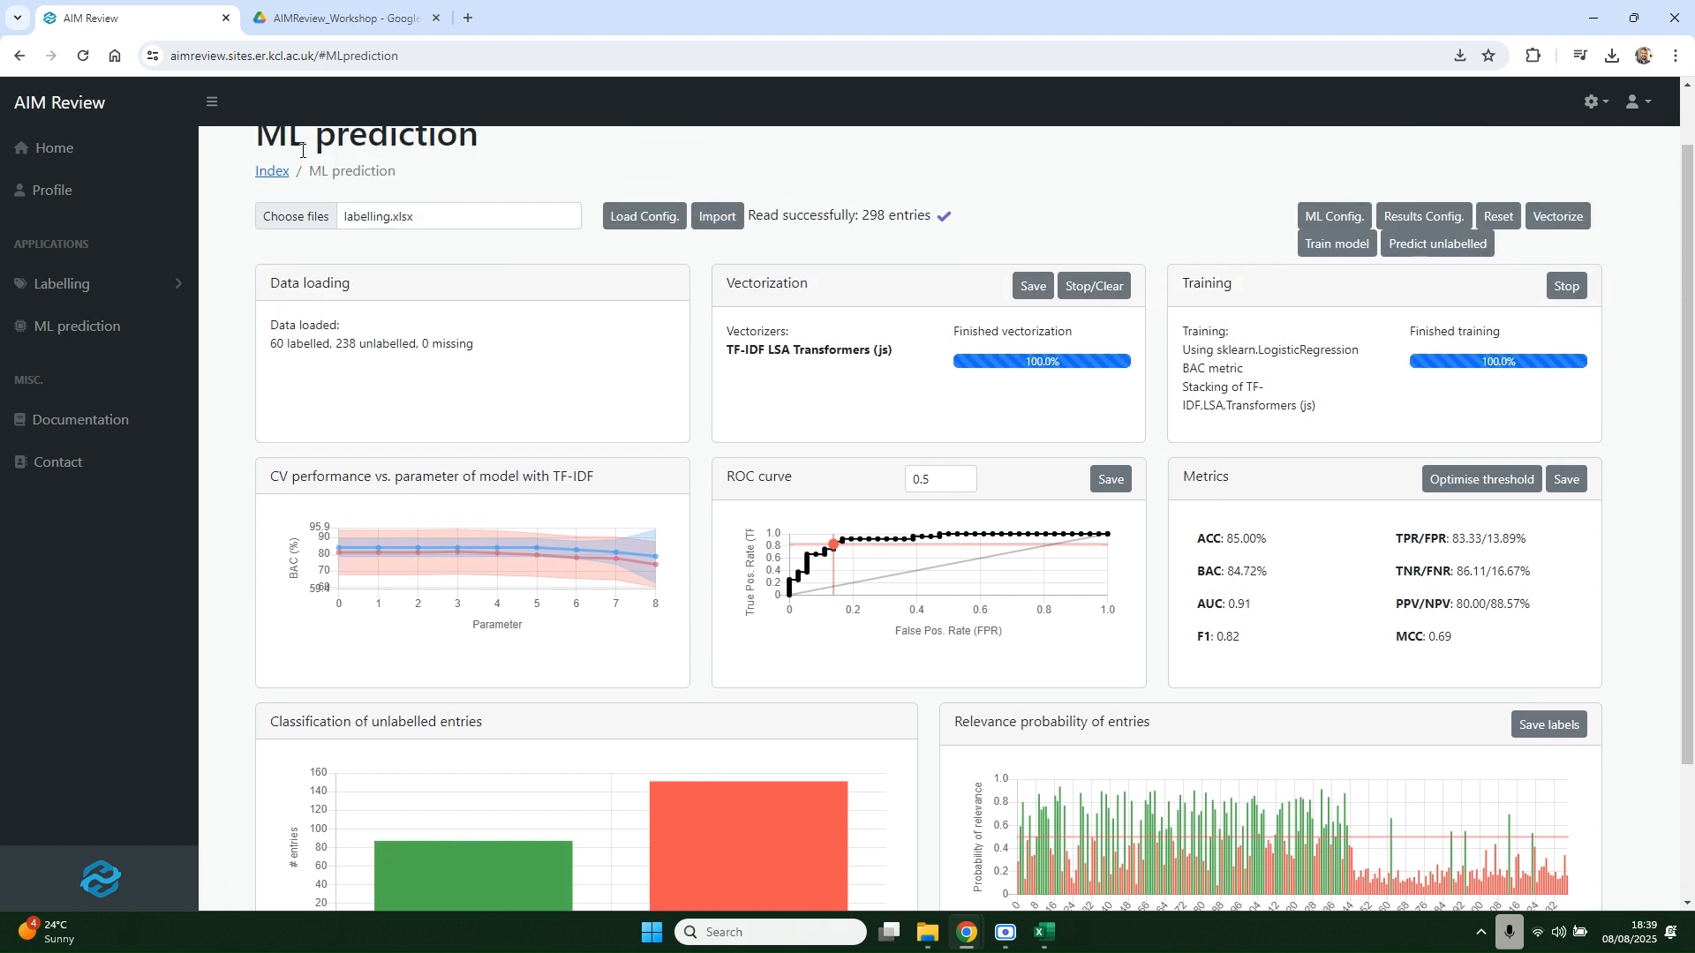
left_click(75, 283)
left_click(73, 327)
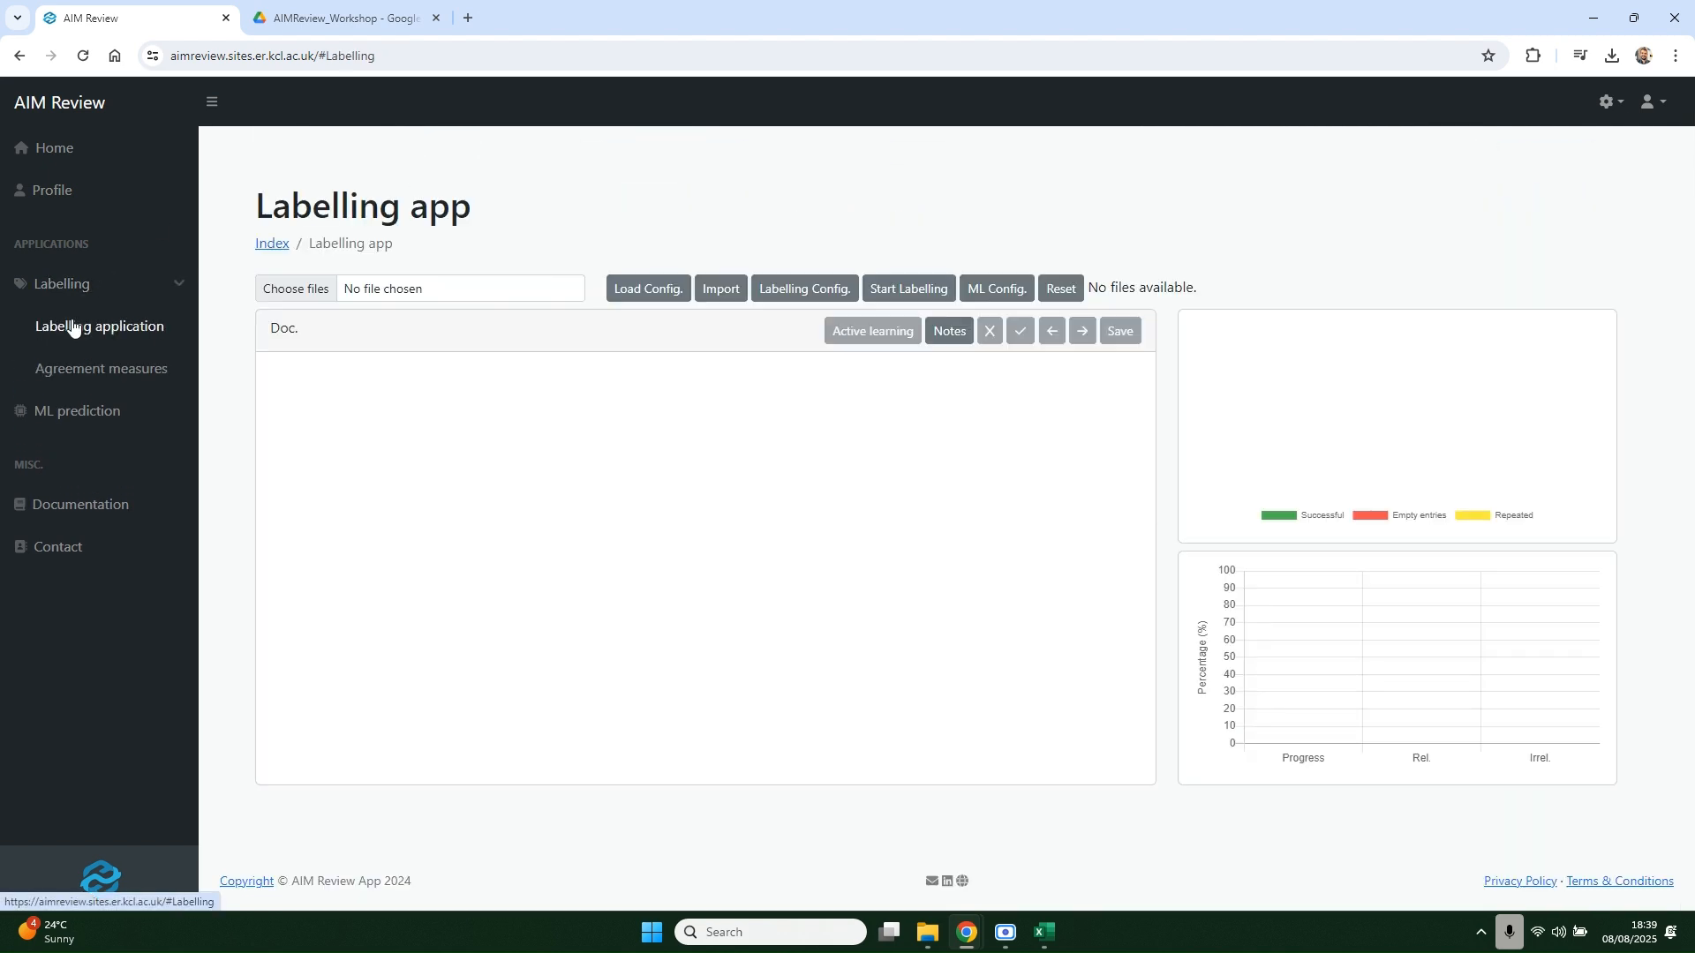